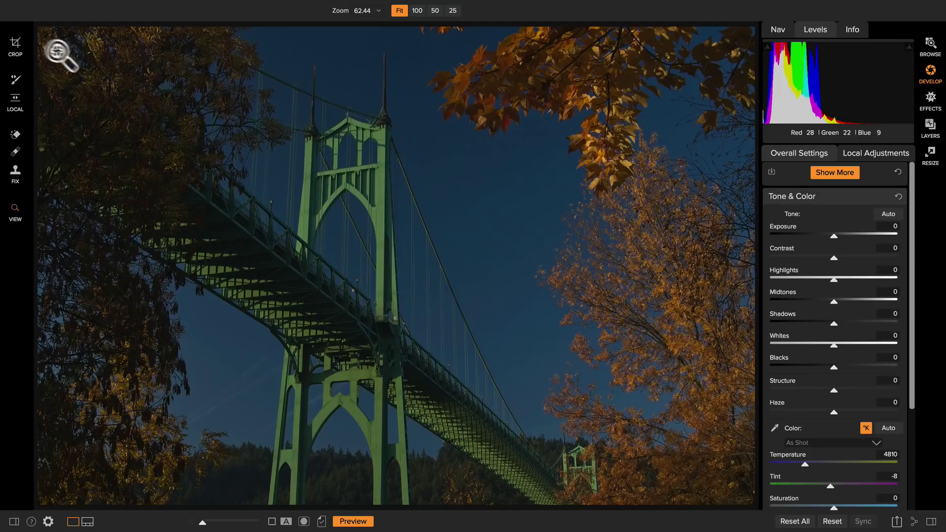
Step: Straighten the photo by levelling it along the bridge tower's vertical centre line, a level value of -1, and apply the crop
left_click(16, 46)
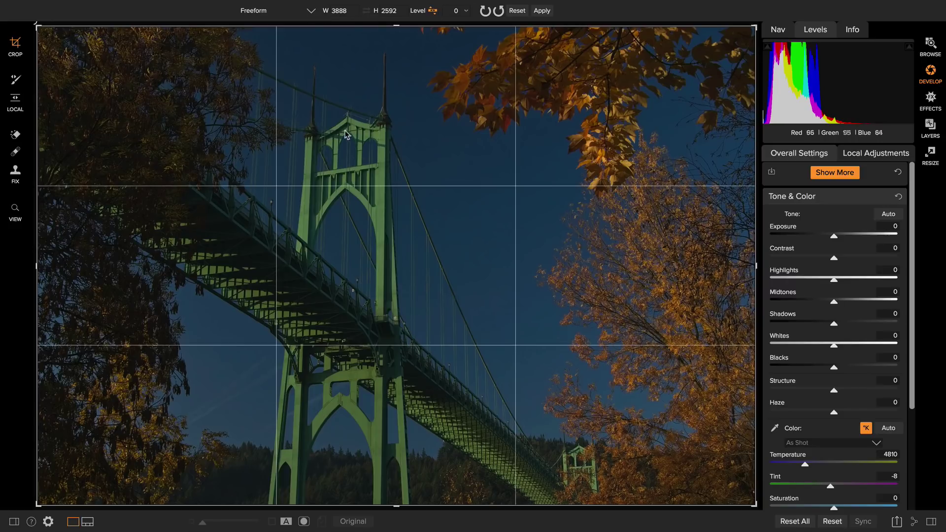
left_click_drag(346, 117, 337, 488)
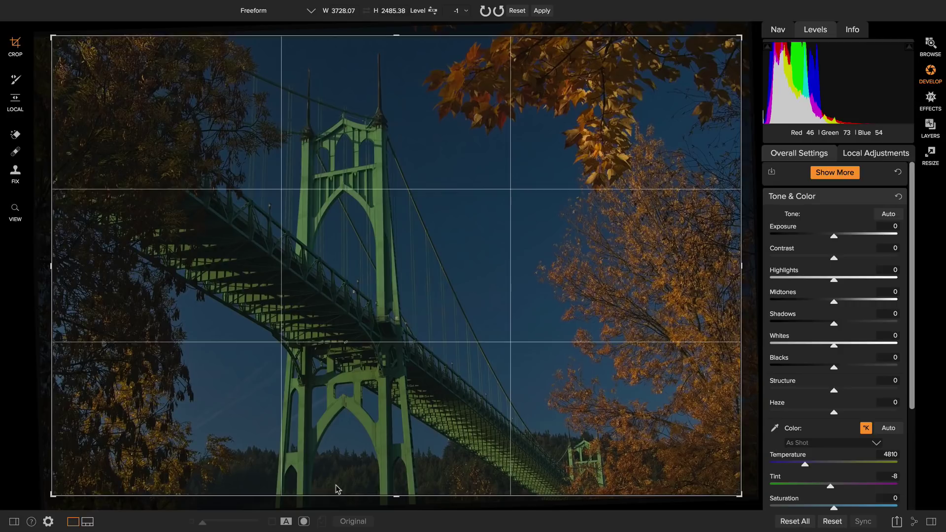
left_click(540, 11)
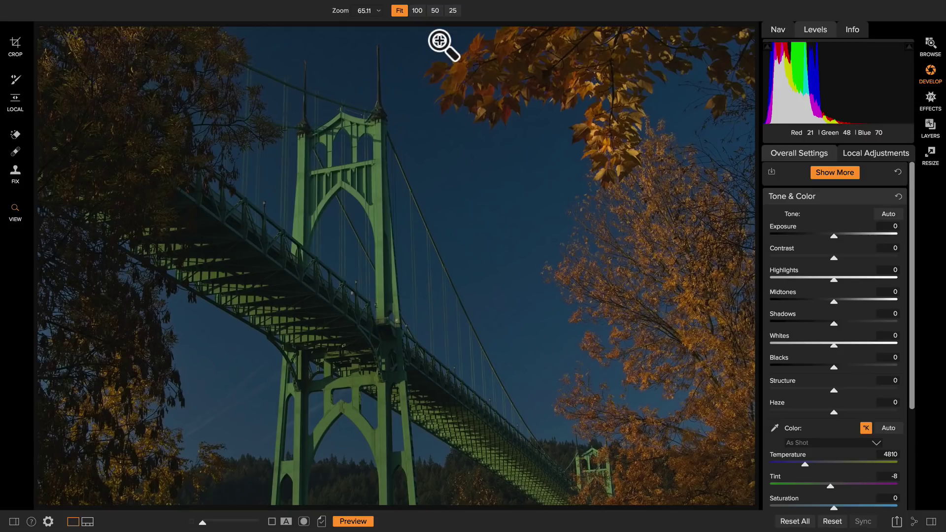
Step: Set the Exposure to 1.5, judging the brightness with the histogram and the clipping overlay
left_click(789, 32)
left_click(815, 30)
mouse_move(833, 238)
left_mouse_down()
mouse_move(795, 235)
mouse_move(869, 235)
mouse_move(825, 238)
mouse_move(833, 238)
left_mouse_up()
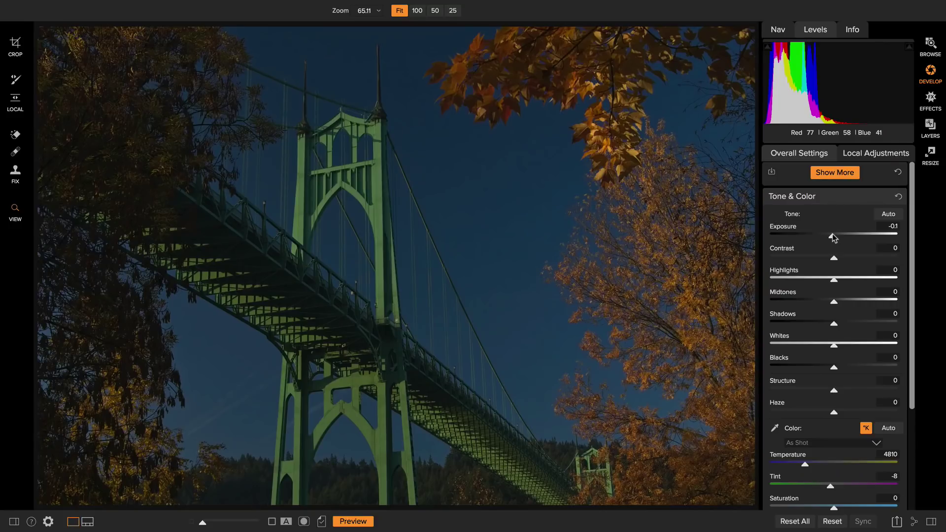
left_click_drag(833, 238, 837, 238)
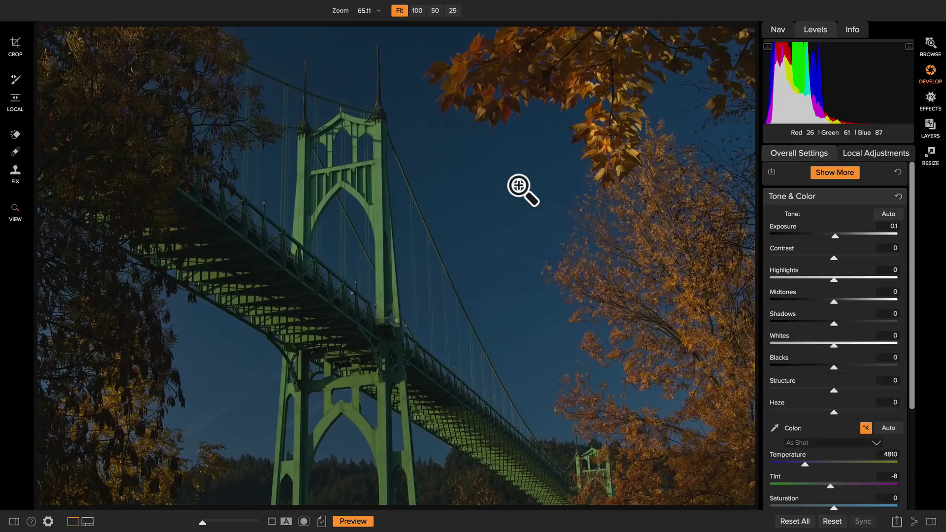
left_click_drag(834, 238, 901, 240)
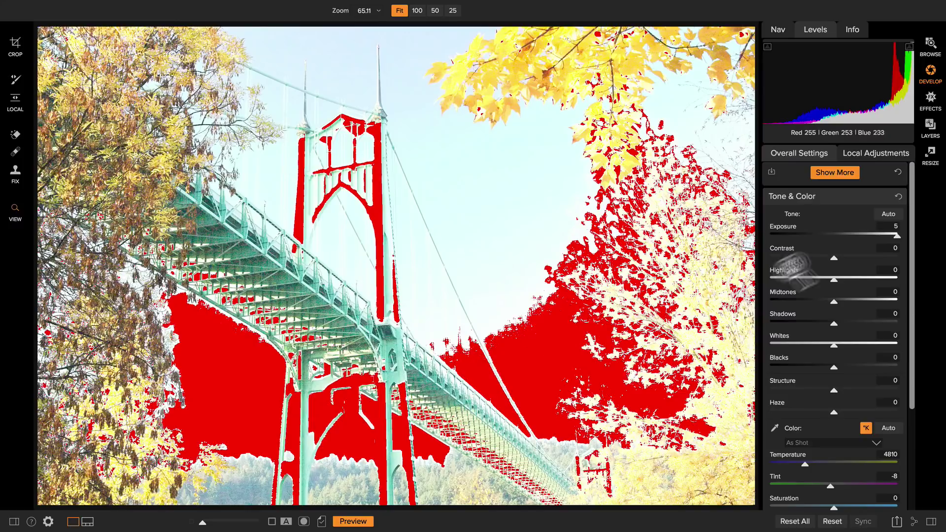
left_click_drag(895, 239, 849, 245)
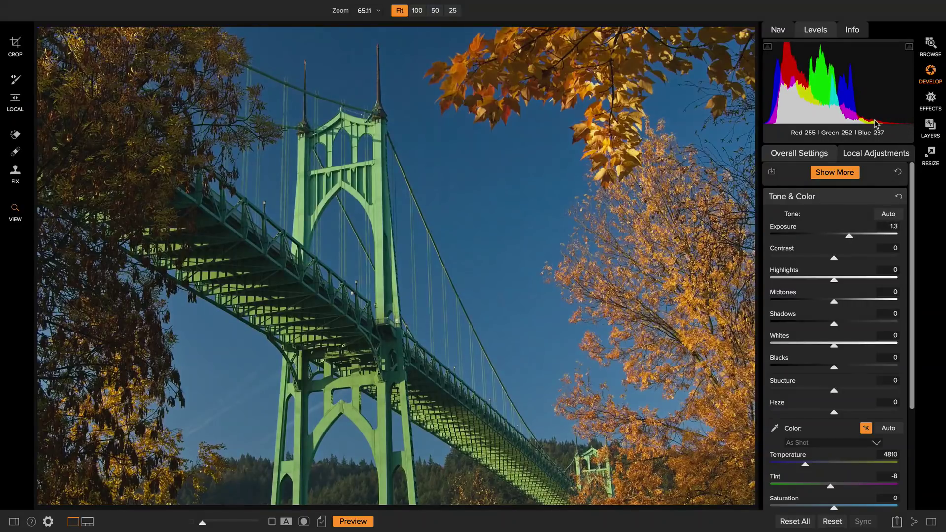
mouse_move(850, 235)
left_mouse_down()
mouse_move(841, 237)
mouse_move(854, 238)
left_mouse_up()
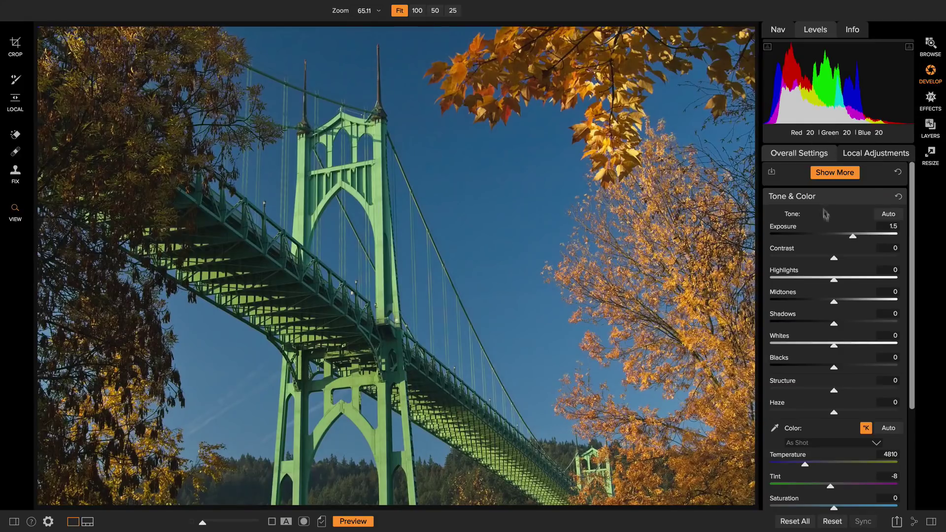
left_click_drag(852, 237, 865, 238)
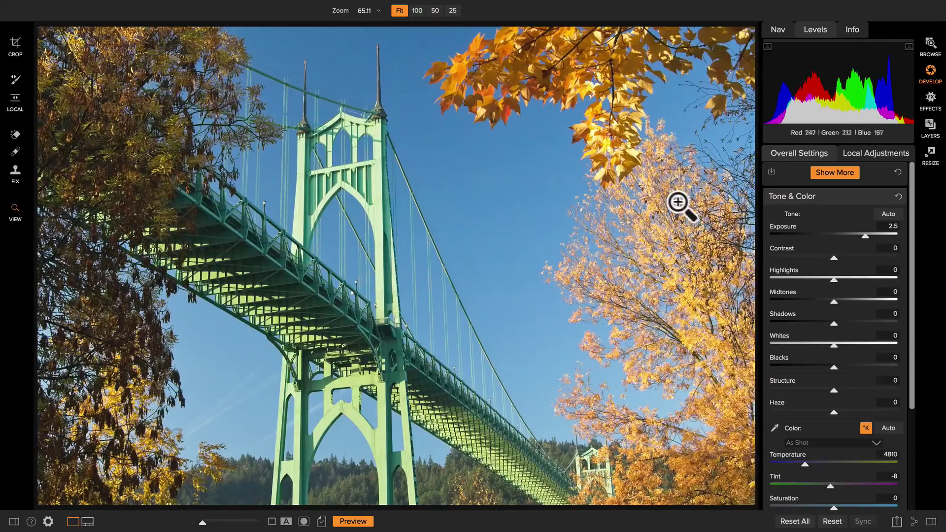
mouse_move(865, 239)
left_mouse_down()
mouse_move(841, 239)
mouse_move(854, 239)
left_mouse_up()
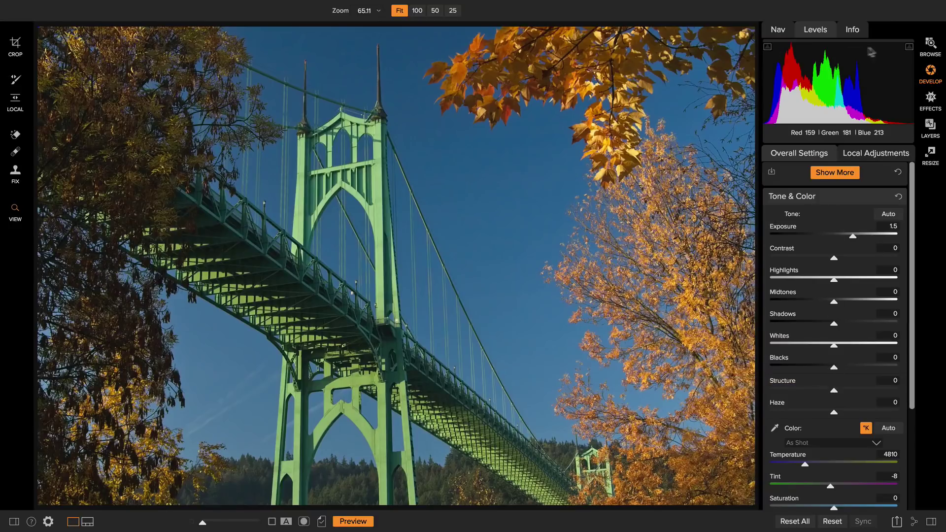
Step: Set the Blacks to -8 and the Whites to 63 using the clipping overlay as a guide
left_click_drag(833, 368, 812, 369)
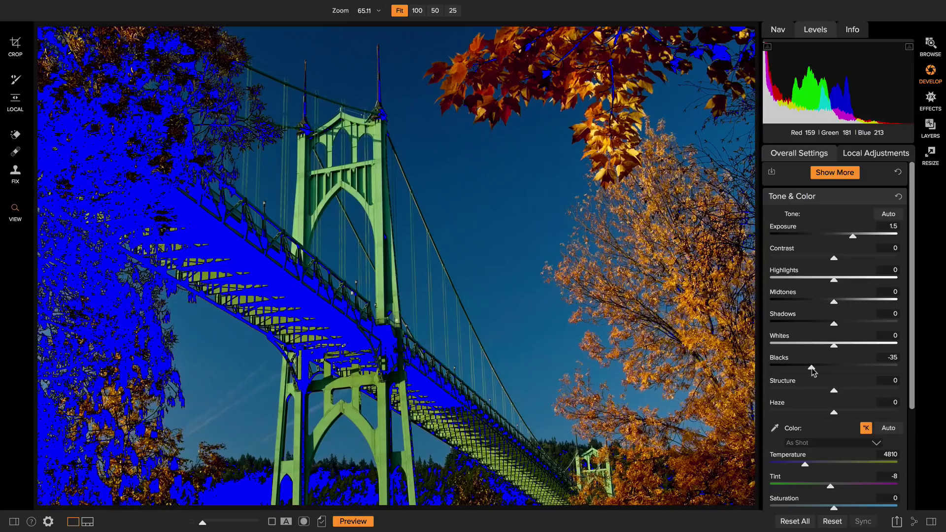
left_click_drag(811, 370, 830, 369)
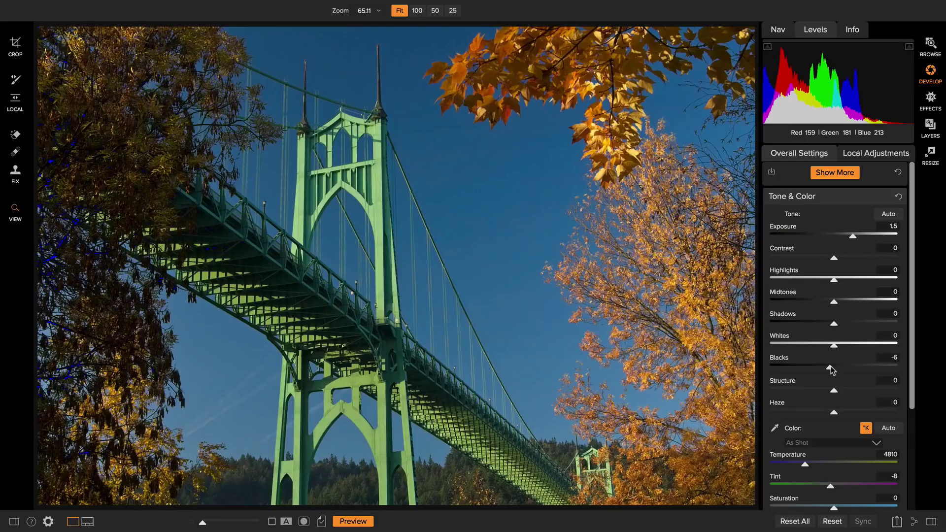
left_click_drag(831, 370, 830, 370)
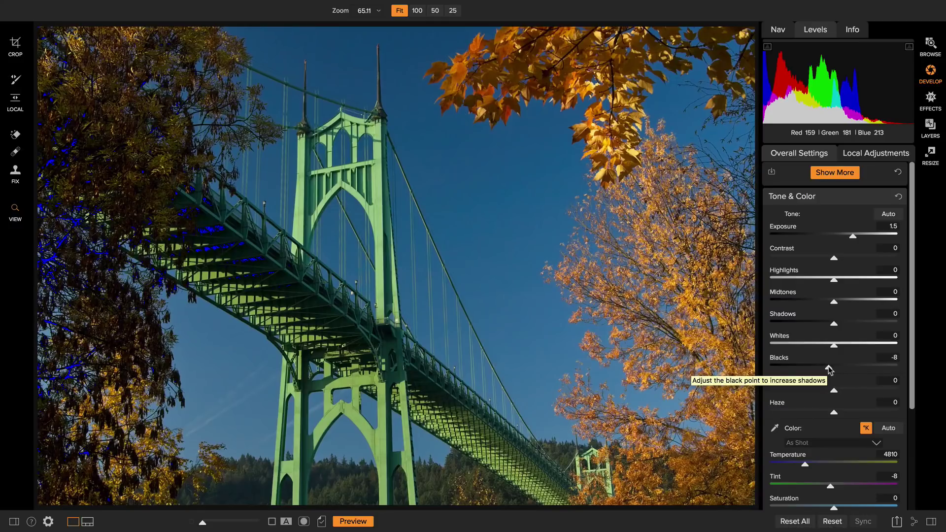
scroll(836, 348, "down", 1)
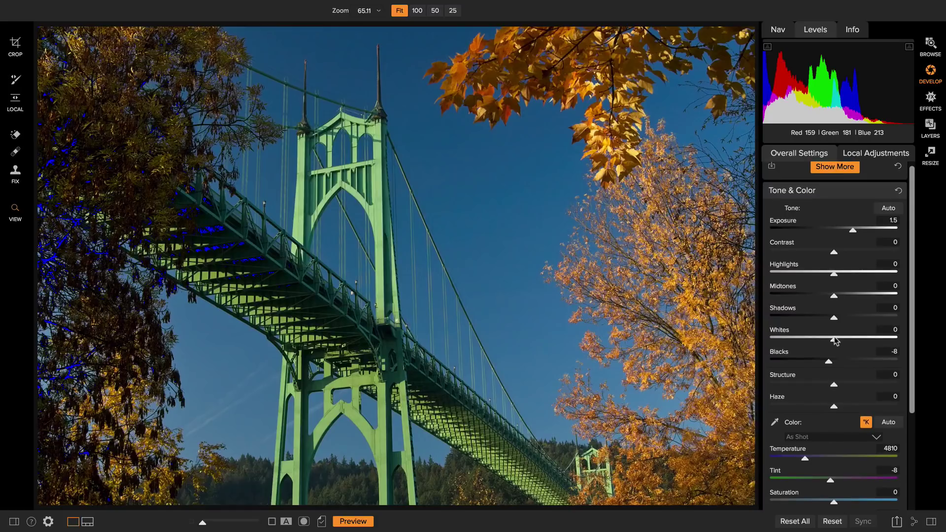
scroll(825, 337, "up", 1)
left_click_drag(834, 347, 874, 346)
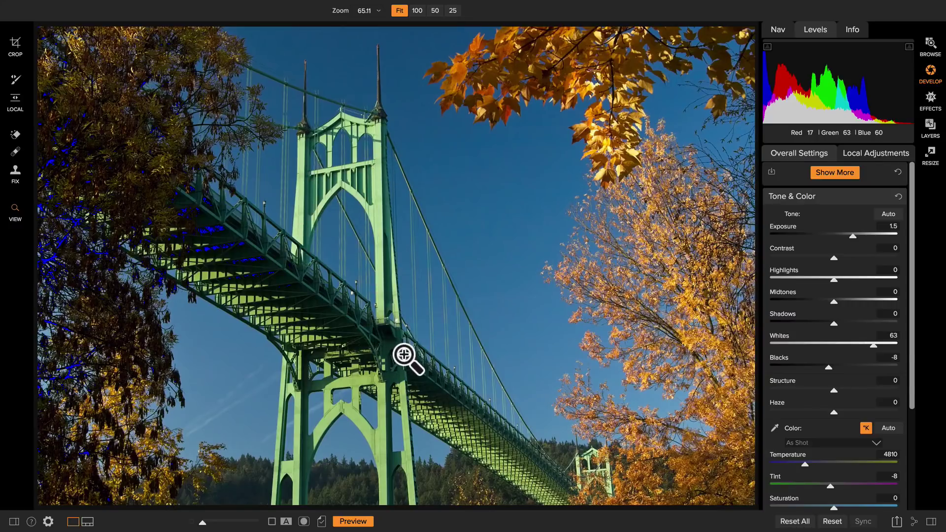
Step: Turn off the clipping overlay and compare the adjusted photo with the original
left_click(769, 48)
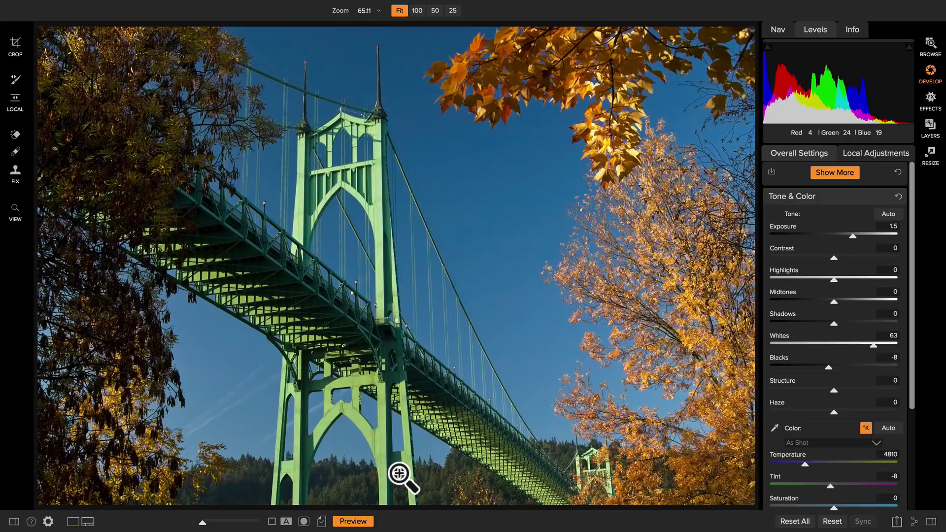
left_click(369, 521)
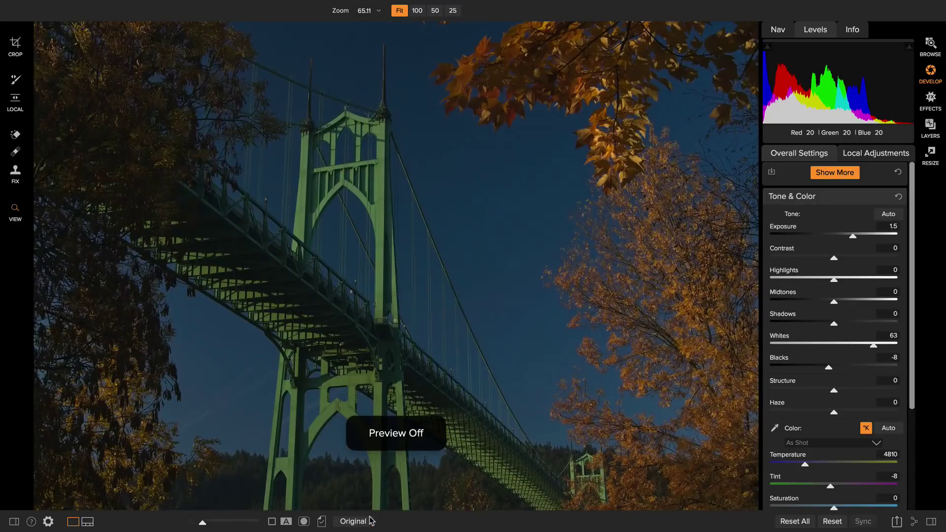
left_click(366, 521)
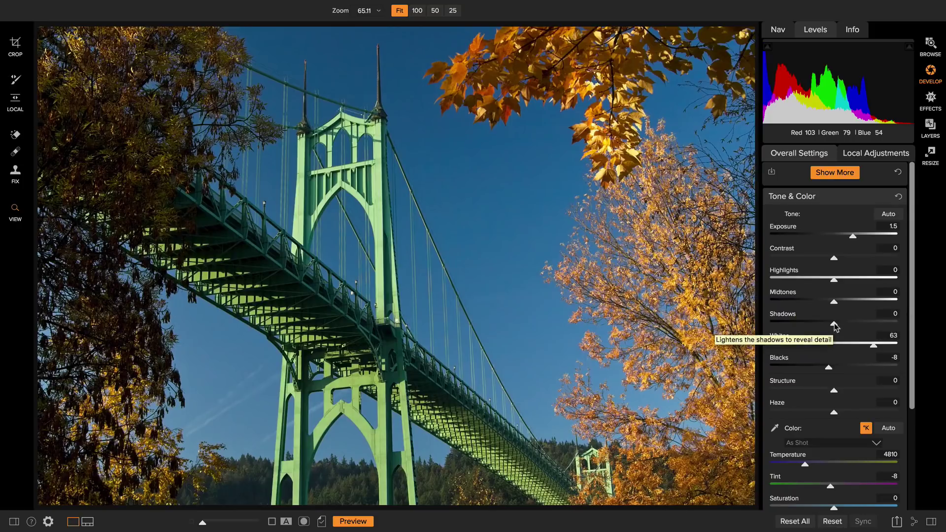
Step: Set the Shadows to 10 and the Highlights to -28
mouse_move(834, 326)
left_mouse_down()
mouse_move(863, 327)
mouse_move(808, 325)
mouse_move(833, 327)
left_mouse_up()
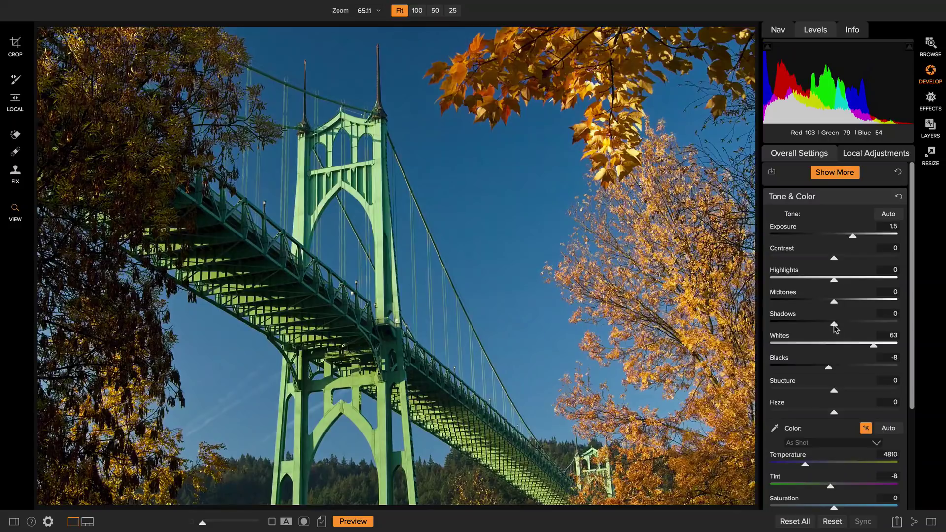
left_click_drag(834, 324, 840, 324)
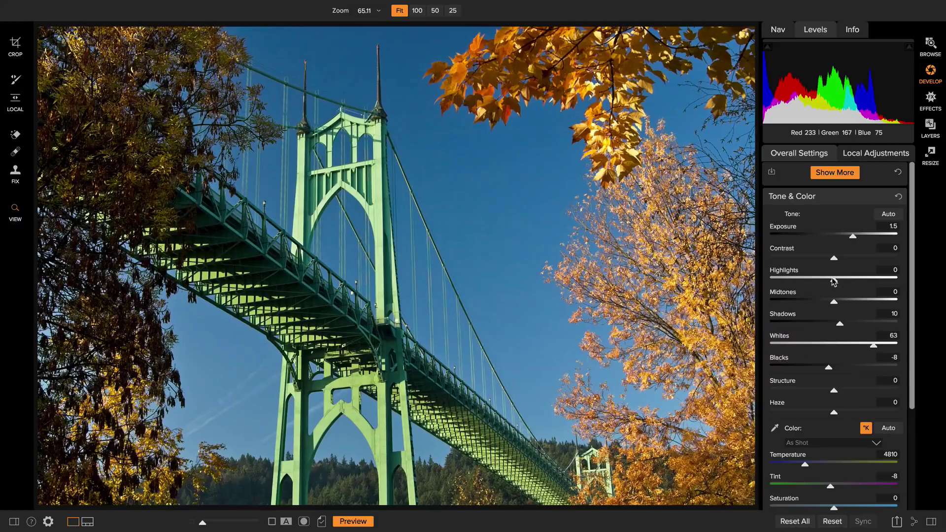
left_click_drag(833, 280, 809, 280)
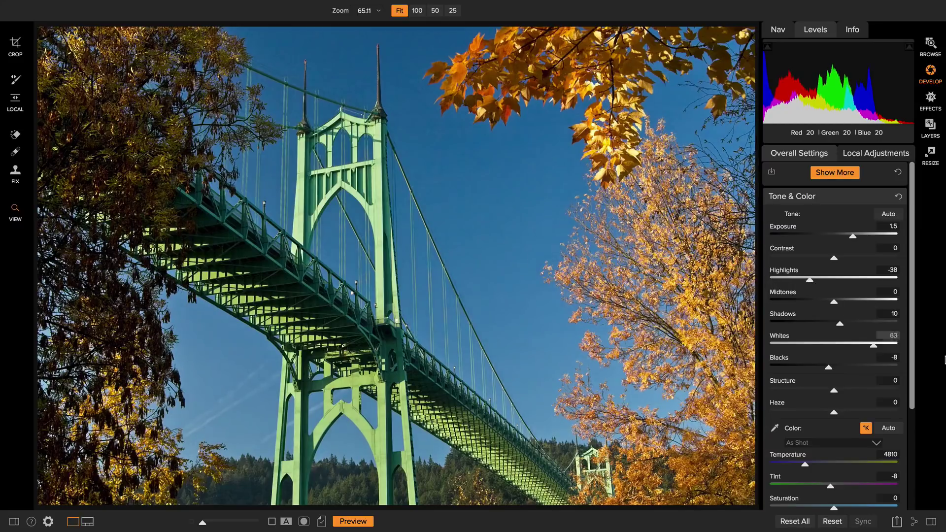
left_click_drag(810, 281, 816, 280)
Step: Set the Structure to 15, judging the bridge detail at 100% magnification
scroll(811, 391, "down", 2)
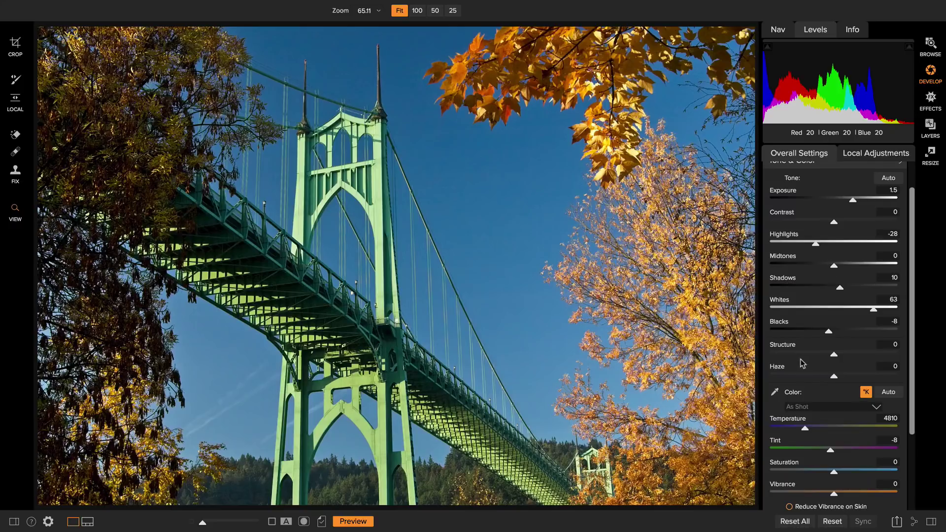
left_click(778, 30)
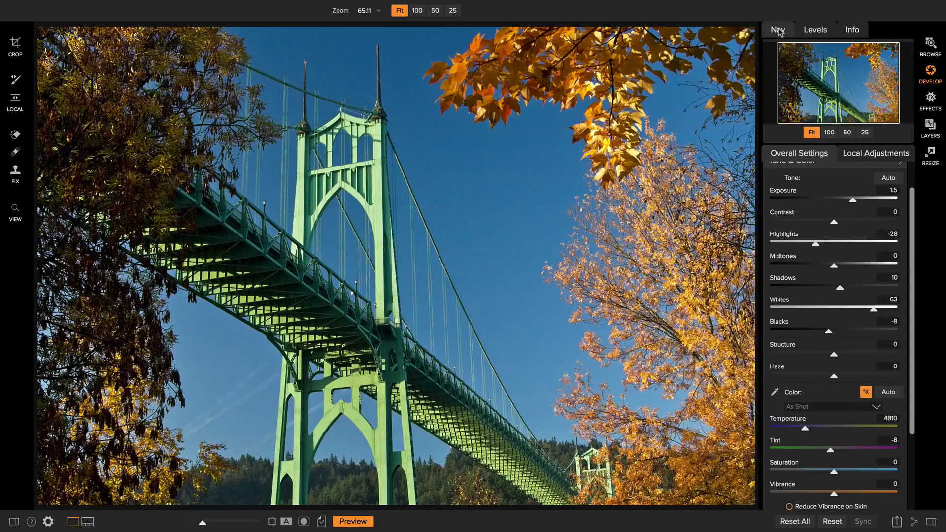
left_click(830, 133)
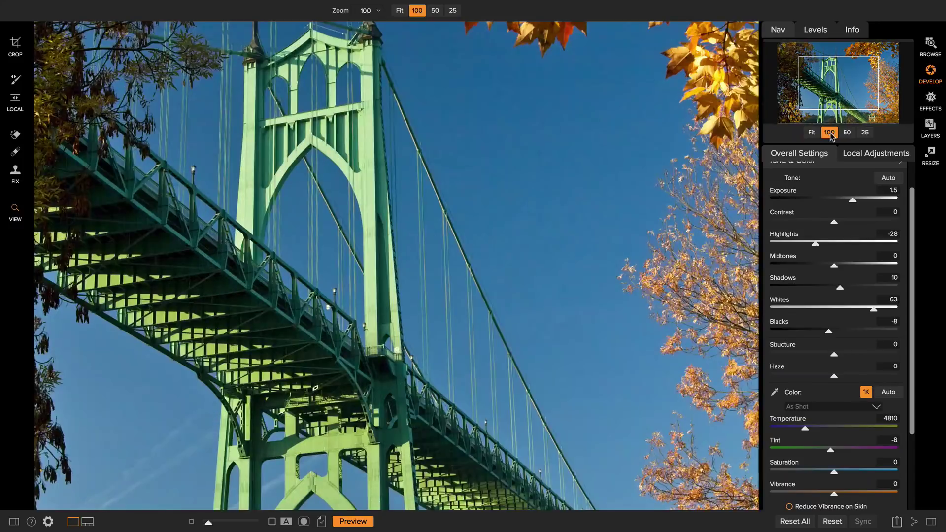
left_click_drag(372, 365, 338, 340)
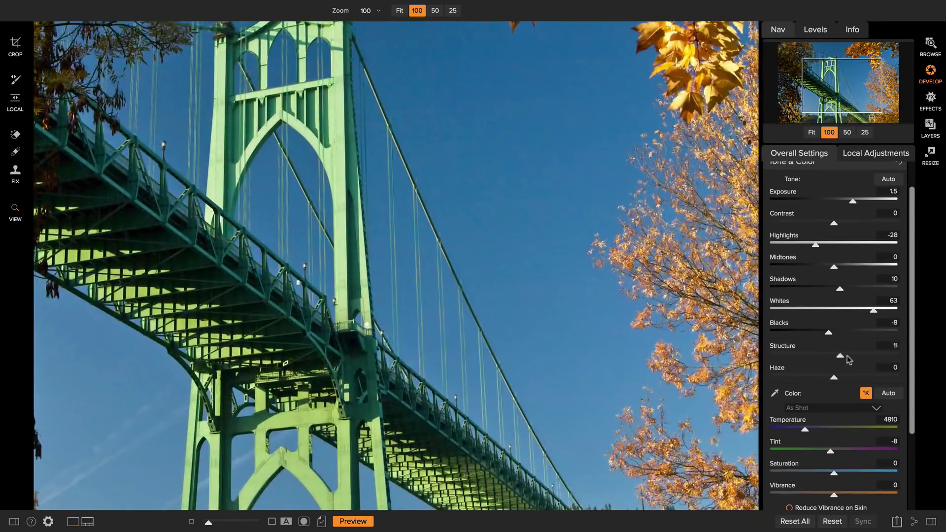
mouse_move(833, 354)
left_mouse_down()
mouse_move(890, 354)
mouse_move(827, 354)
mouse_move(844, 356)
left_mouse_up()
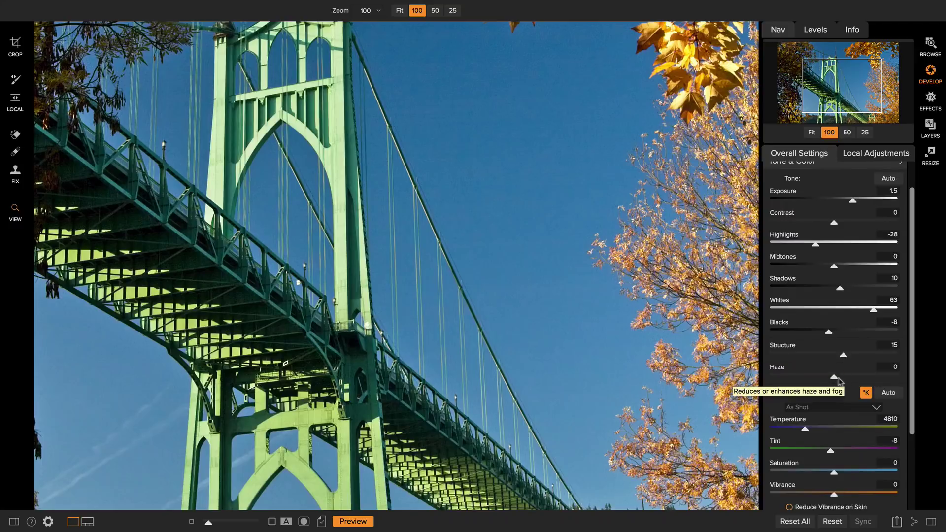
Step: Set the Haze to -18 and compare the whole photo with the original
left_click(813, 133)
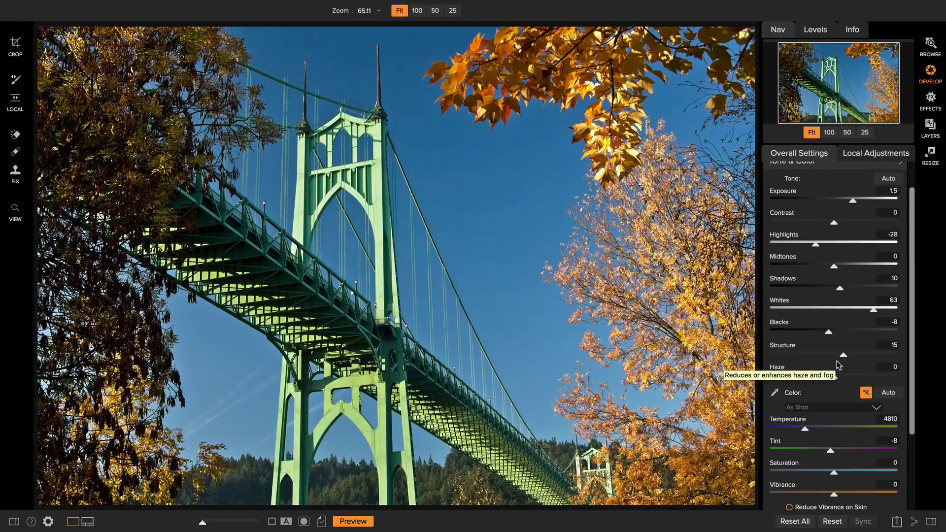
mouse_move(833, 378)
left_mouse_down()
mouse_move(790, 378)
mouse_move(837, 378)
mouse_move(811, 379)
mouse_move(823, 380)
left_mouse_up()
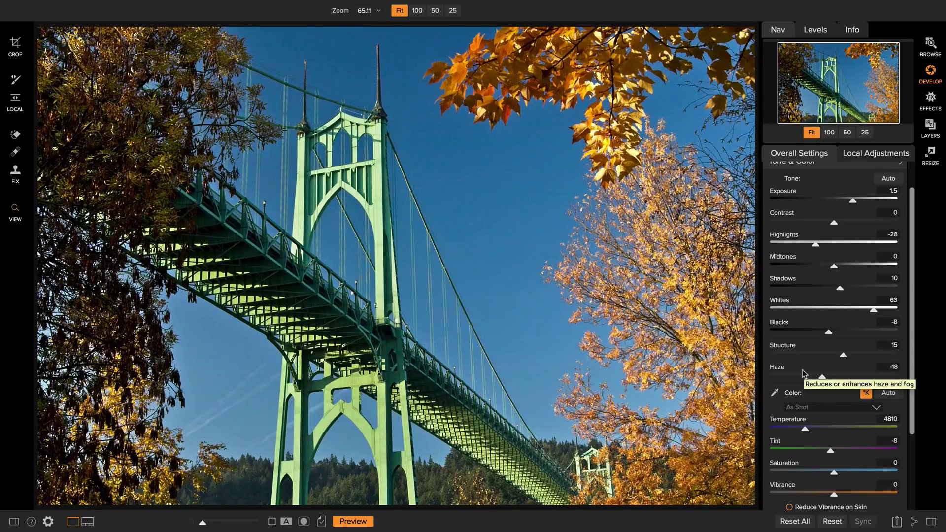
left_click(367, 522)
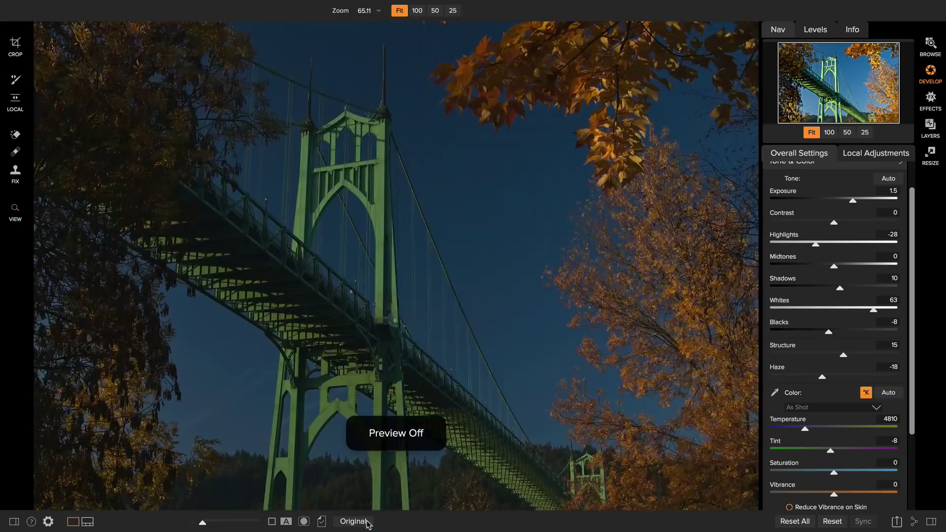
left_click(366, 522)
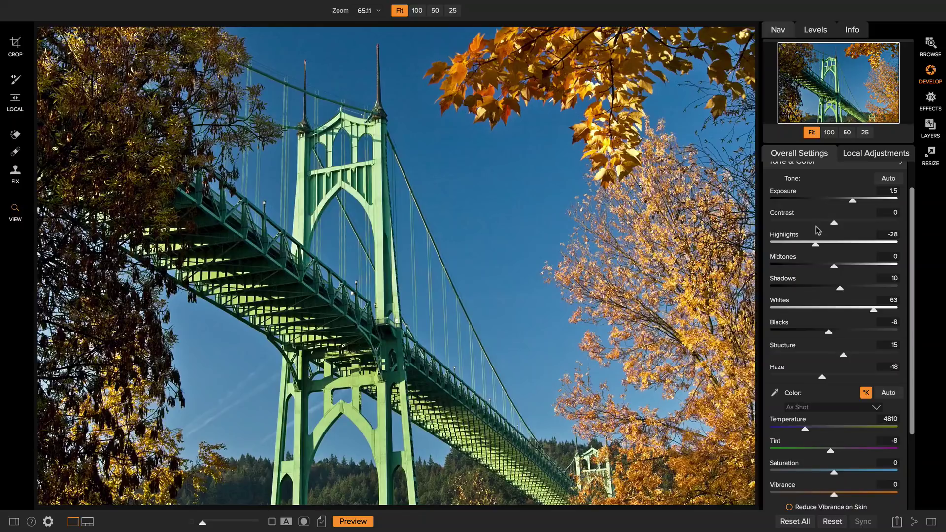
Step: Fine-tune the tone by setting the Exposure to 1.25 and the Shadows to 12
scroll(817, 228, "up", 2)
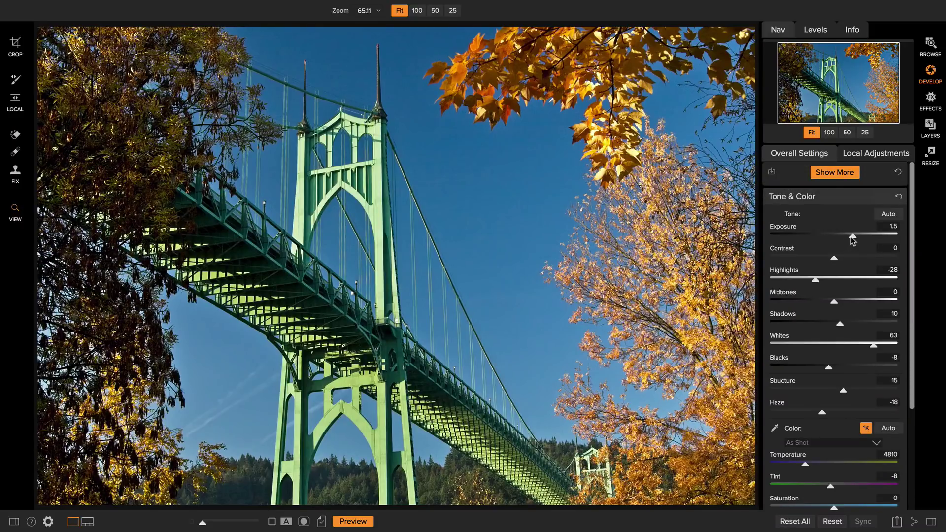
left_click_drag(850, 237, 849, 236)
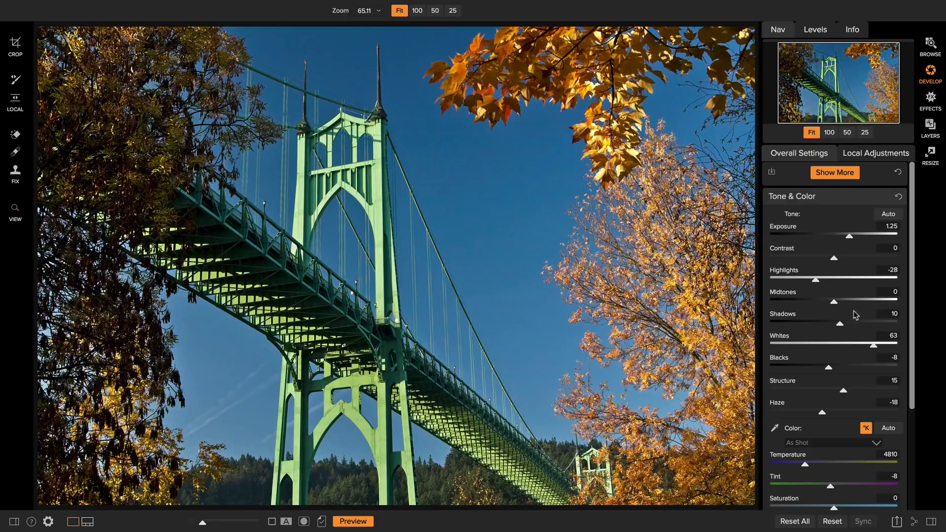
left_click_drag(841, 324, 841, 324)
scroll(800, 418, "down", 5)
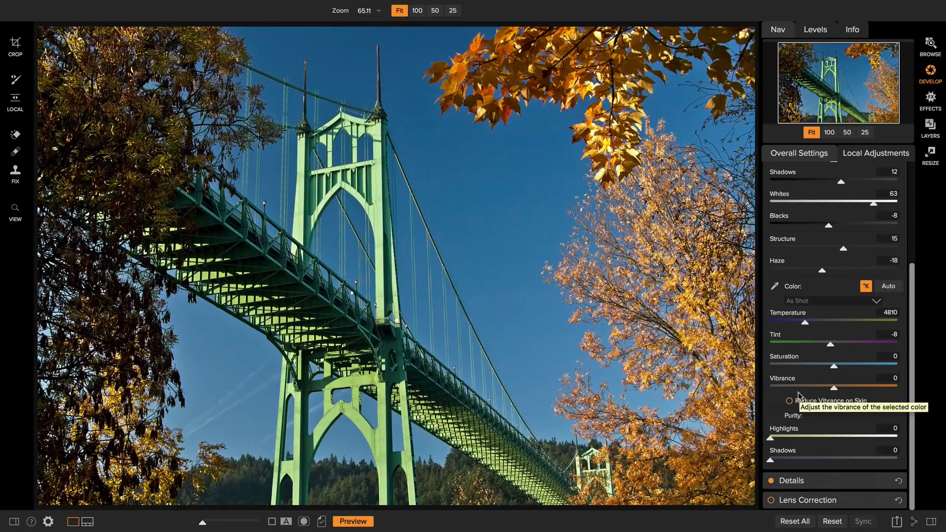
left_click(791, 304)
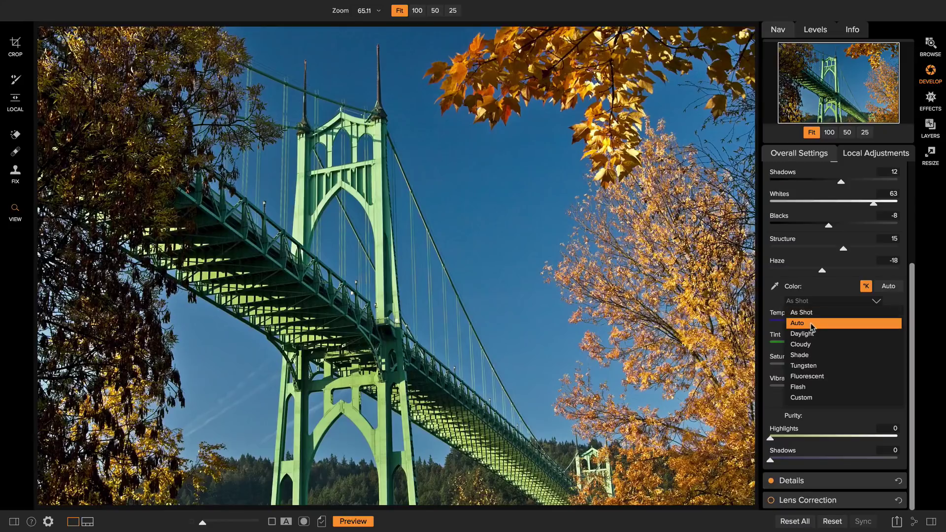
left_click(780, 308)
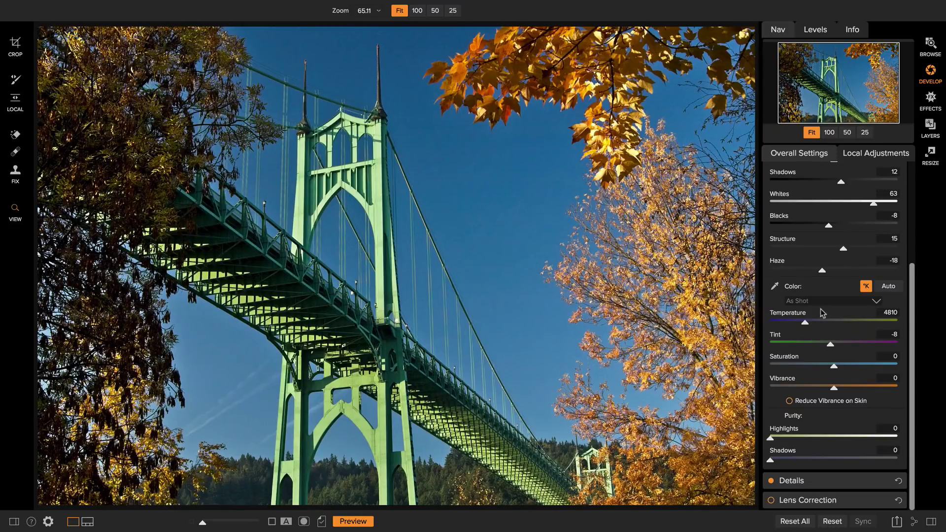
Step: Warm the Temperature slightly, raise the Vibrance a little, and compare the whole photo with the original
left_click_drag(805, 323, 807, 322)
mouse_move(834, 387)
left_mouse_down()
mouse_move(858, 386)
mouse_move(844, 387)
left_mouse_up()
left_click(353, 521)
left_click(352, 521)
Step: Set the noise reduction Luminance to 63 and its Detail to 68, judging the bridge in greyscale at 100% magnification
left_click(794, 480)
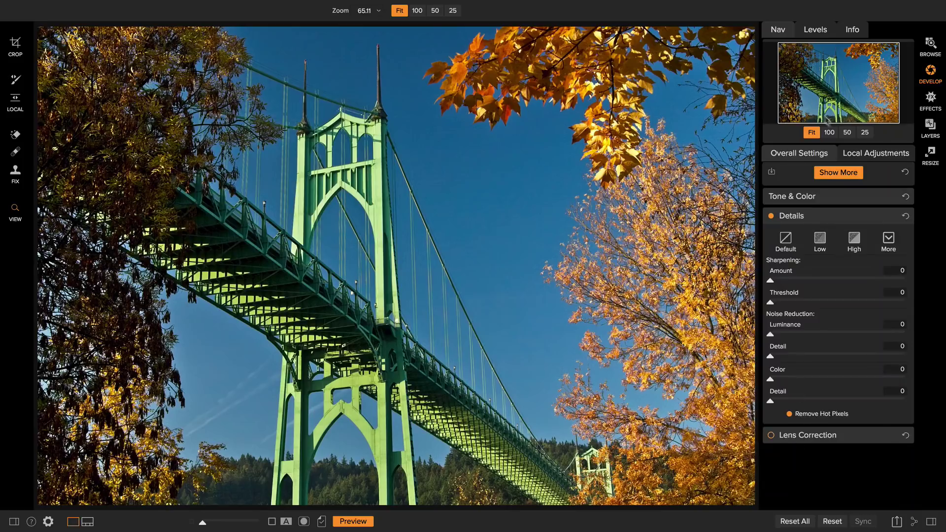
left_click(829, 132)
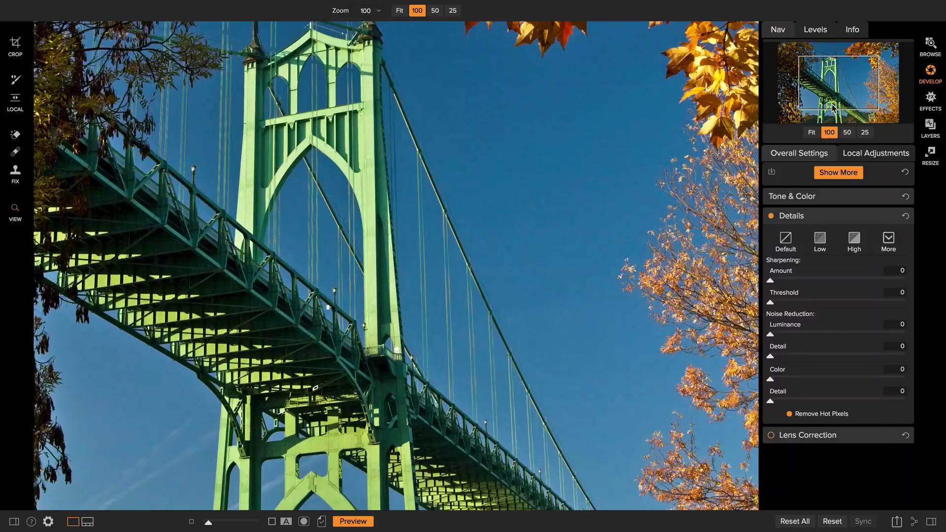
left_click_drag(826, 85, 823, 94)
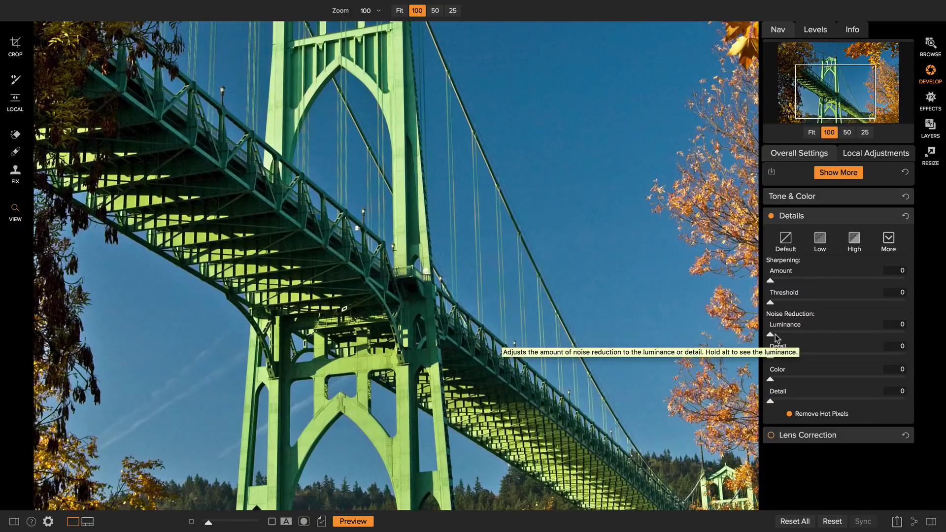
left_click_drag(770, 335, 869, 332)
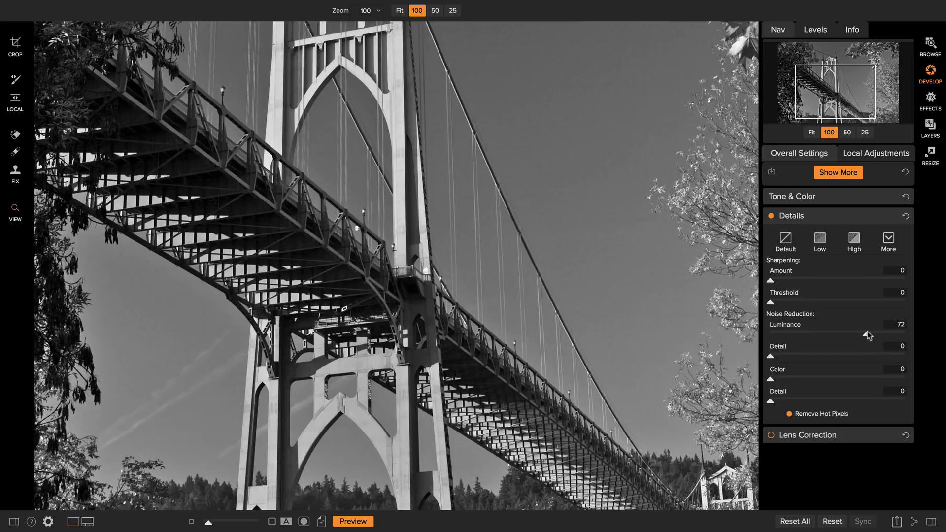
mouse_move(867, 331)
left_mouse_down()
mouse_move(792, 333)
mouse_move(895, 335)
mouse_move(799, 332)
mouse_move(855, 330)
left_mouse_up()
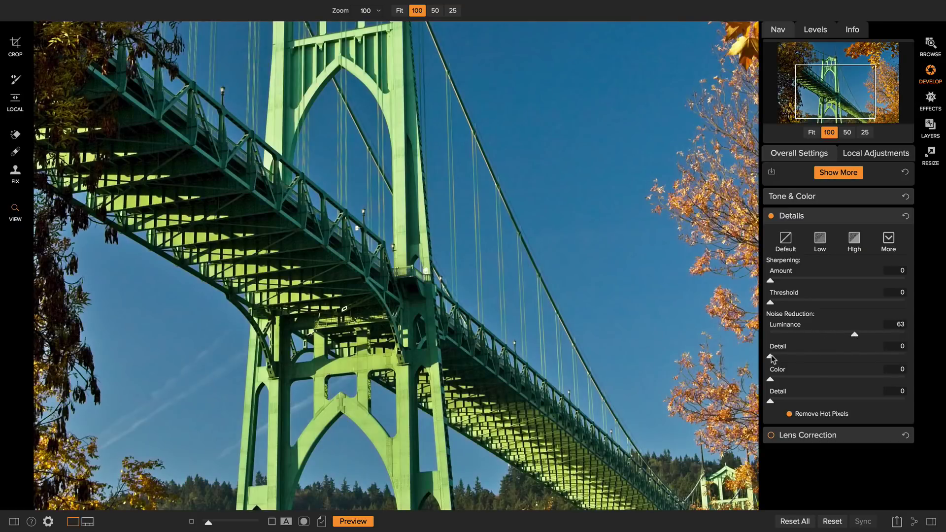
left_click_drag(771, 354, 861, 347)
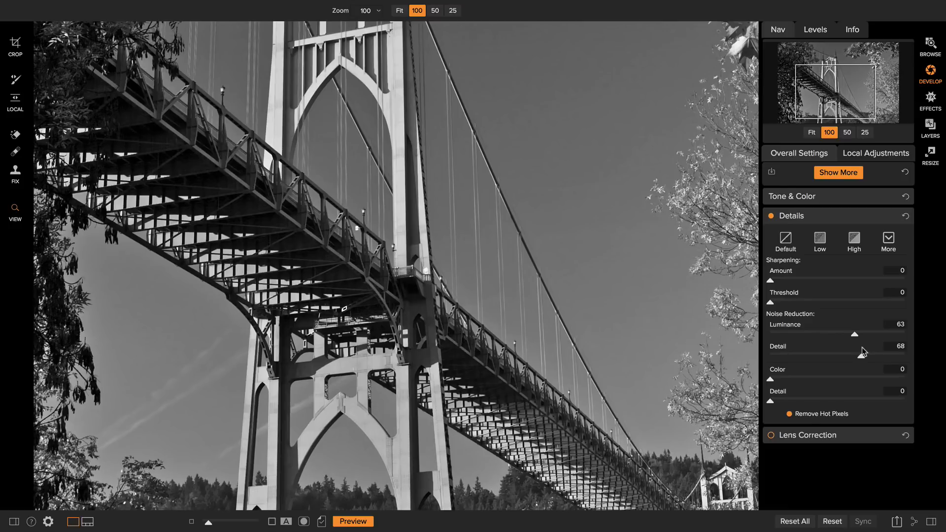
left_click_drag(861, 347, 861, 347)
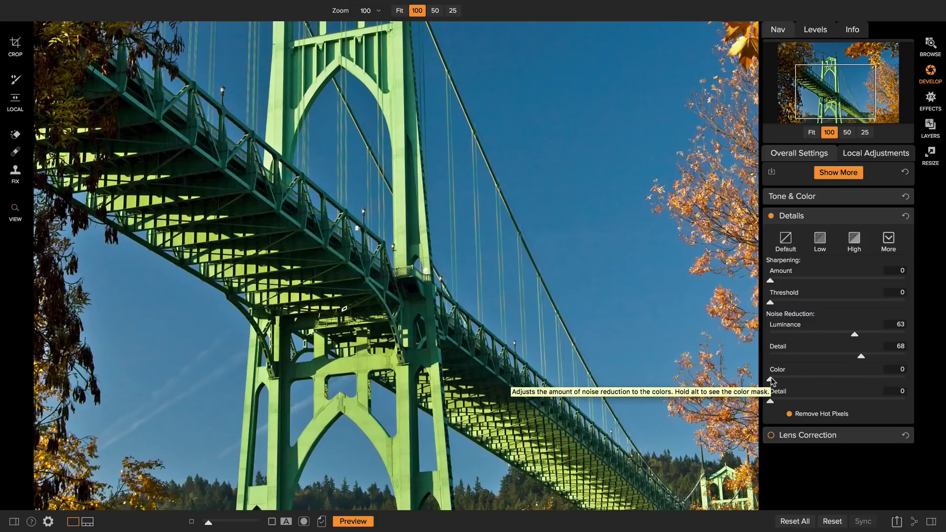
Step: Preview the color mask and set the Color noise reduction to 27
left_click_drag(769, 377, 790, 377)
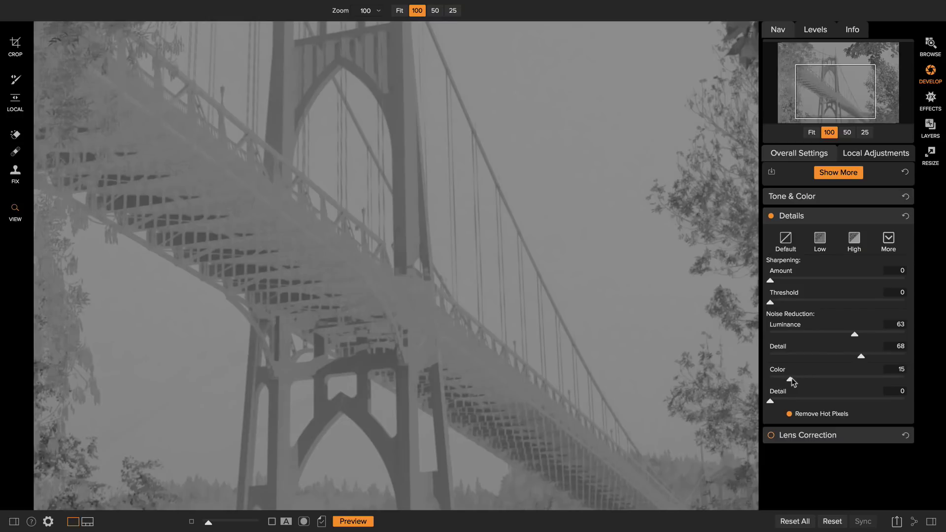
left_click_drag(790, 377, 739, 377)
left_click_drag(805, 377, 757, 377)
left_click_drag(775, 379, 740, 374)
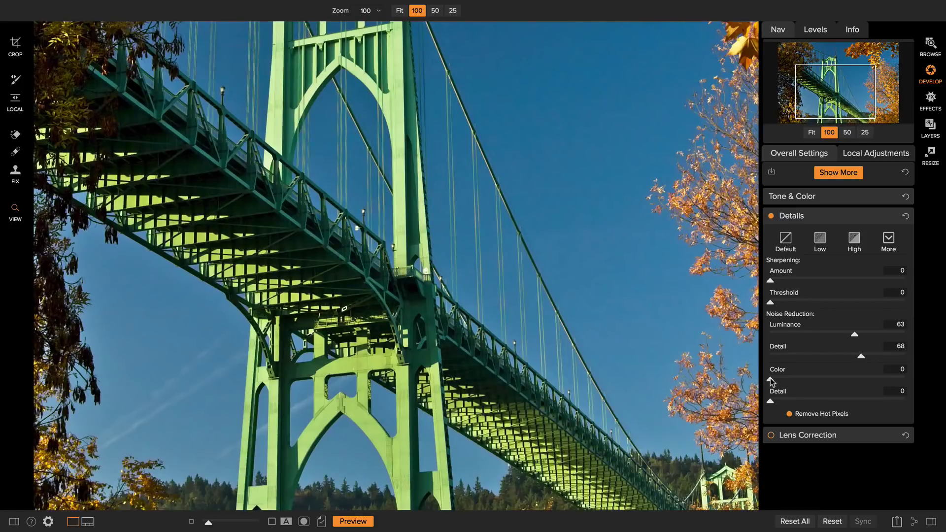
left_click_drag(770, 378, 807, 381)
Step: Sharpen the photo with an Amount of 59 and a Threshold of 1, checking the edge mask
mouse_move(811, 440)
mouse_move(777, 435)
left_click_drag(790, 282, 850, 284)
left_click_drag(774, 303, 770, 302)
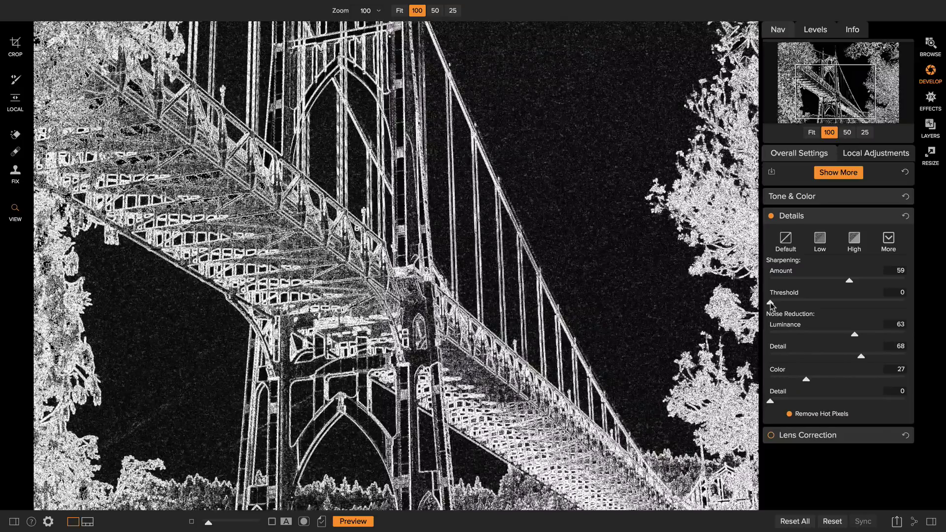
left_click_drag(770, 303, 773, 301)
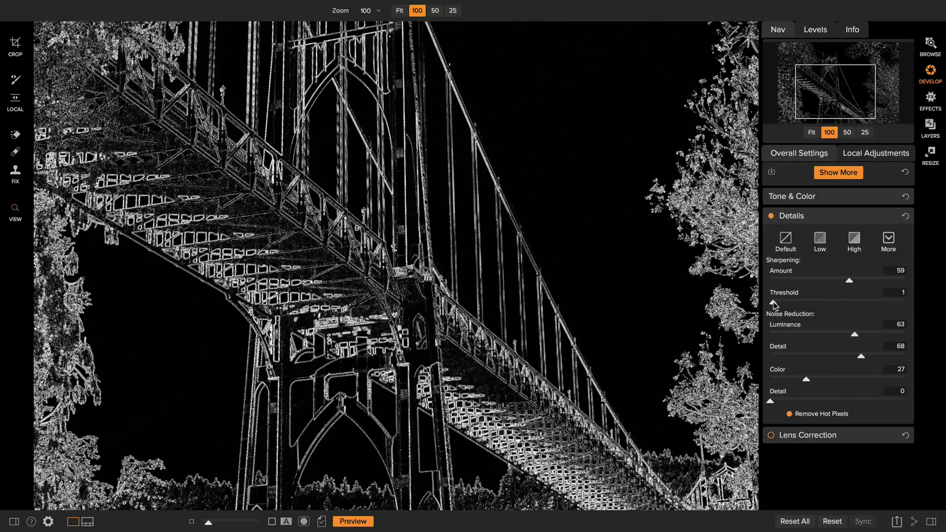
left_click_drag(773, 302, 773, 301)
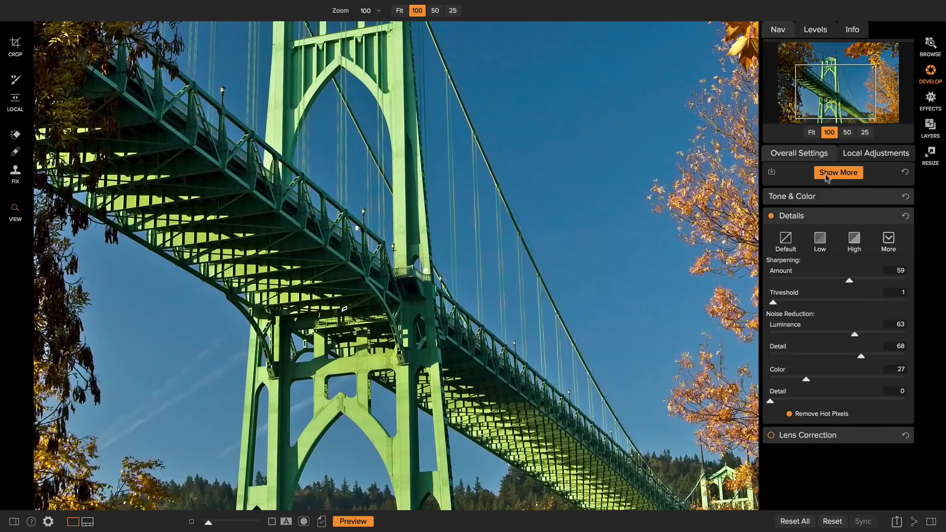
Step: Turn on Lens Correction with the default Tamron profile and compare the whole photo with and without the correction
left_click(811, 133)
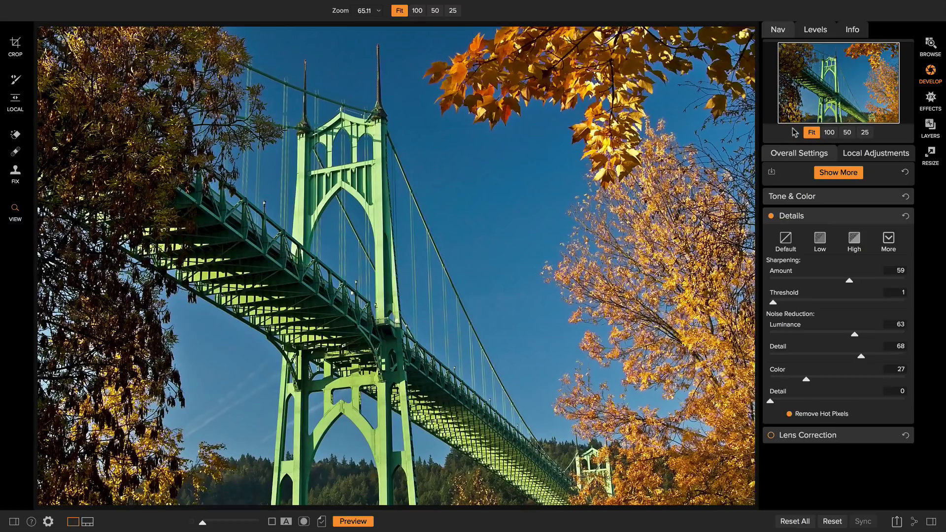
left_click(788, 435)
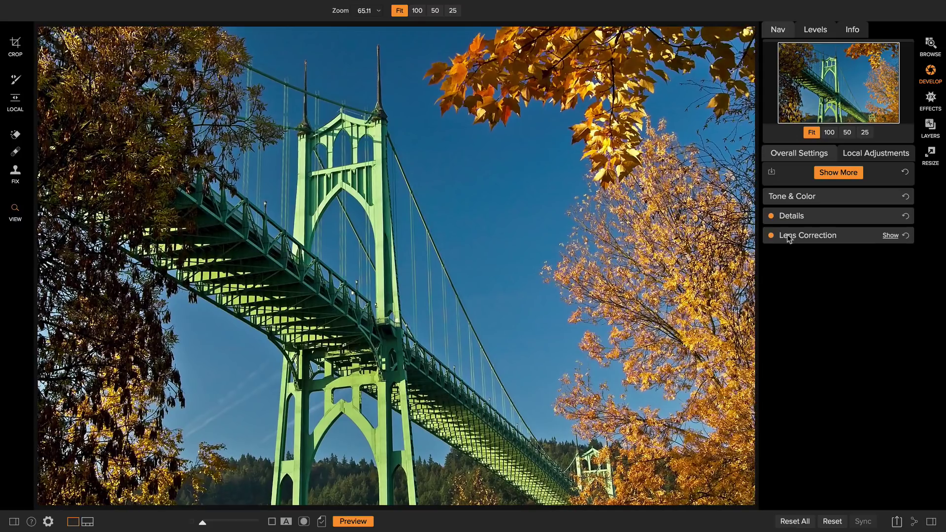
left_click(788, 236)
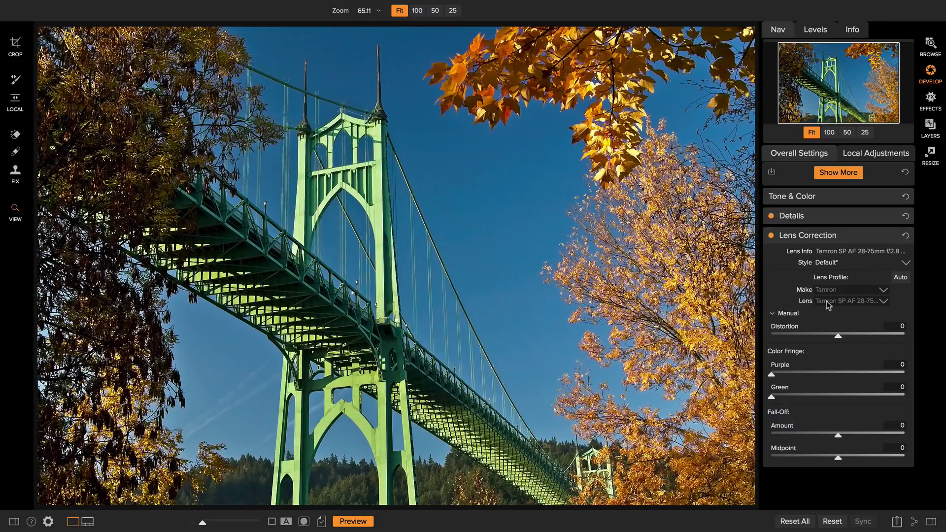
left_click(771, 236)
left_click(771, 236)
left_click(771, 236)
left_click(771, 236)
Step: Compare the developed photo with the original and collapse the Lens Correction settings
left_click(360, 524)
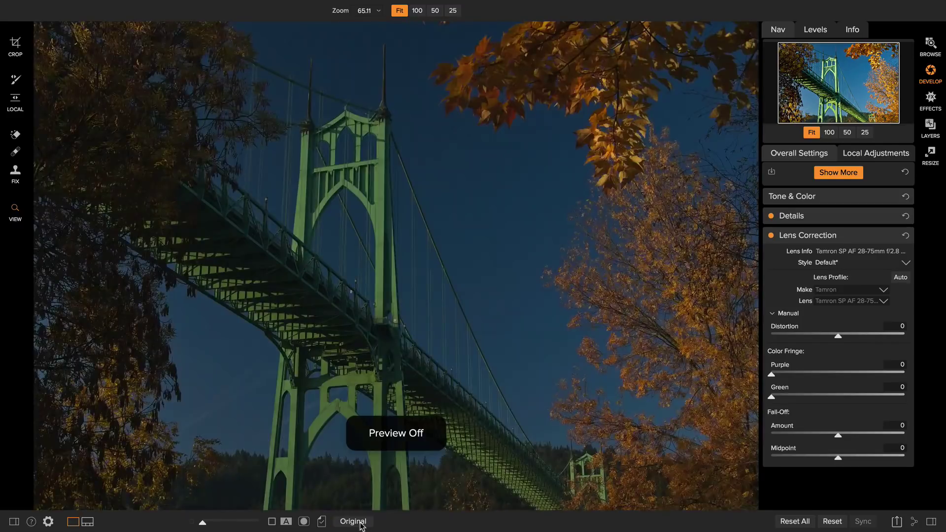
left_click(360, 524)
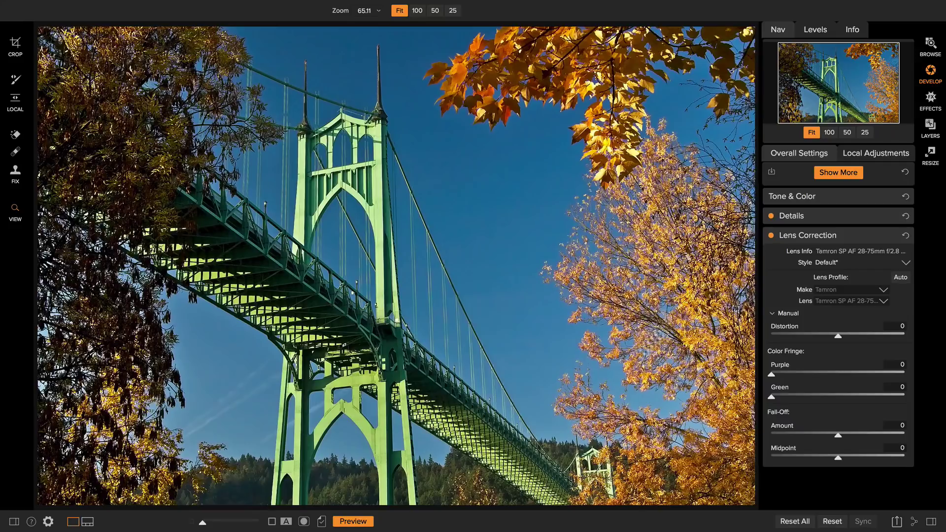
left_click(805, 236)
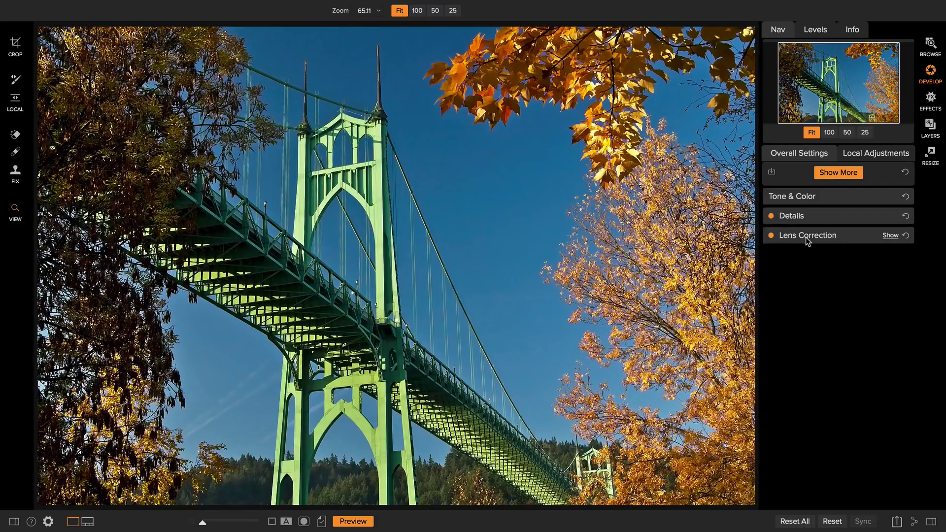
Step: Add a Transform adjustment with Vertical -12 and Rotation 1.4, and compare the bridge with and without it
left_click(841, 172)
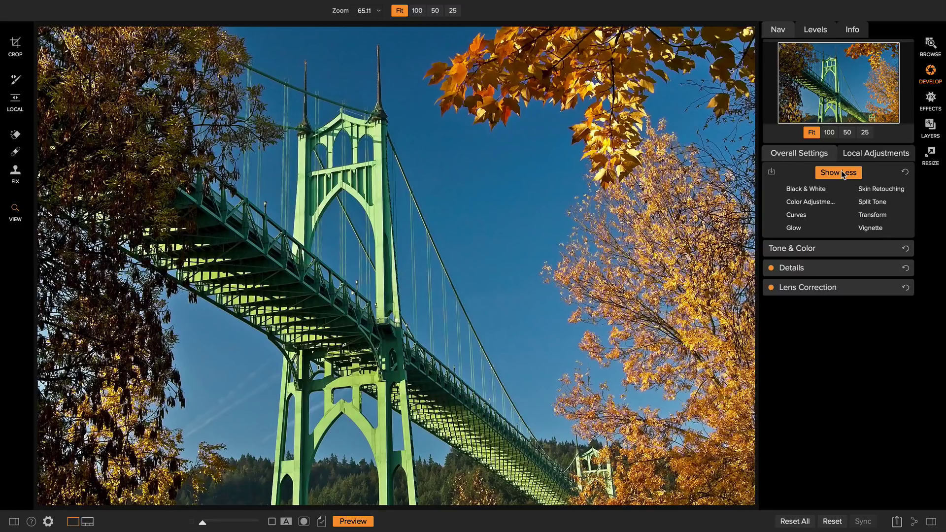
left_click(872, 216)
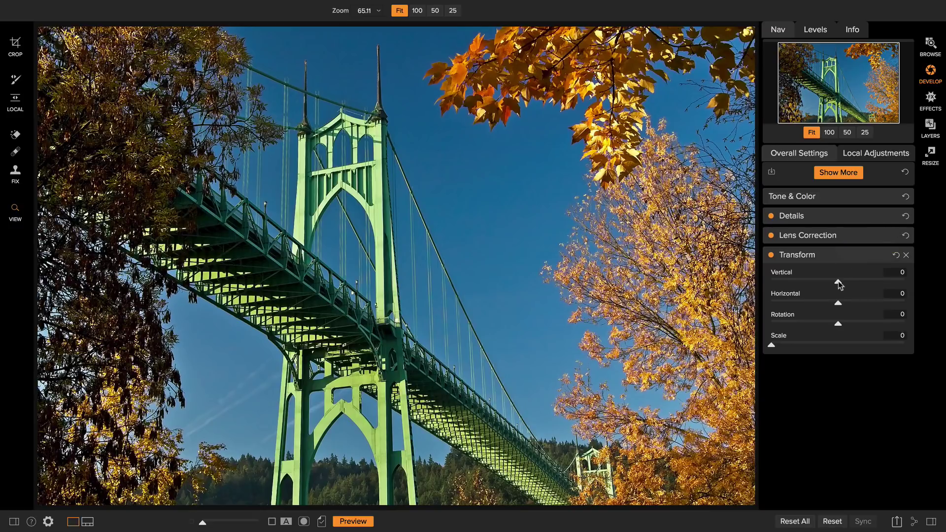
mouse_move(838, 280)
left_mouse_down()
mouse_move(817, 282)
mouse_move(876, 279)
mouse_move(832, 282)
left_mouse_up()
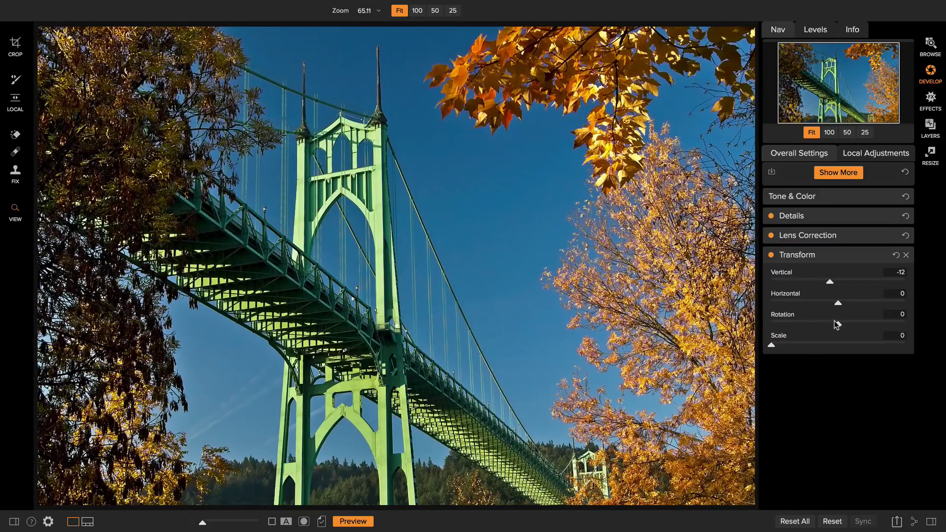
left_click_drag(841, 326, 841, 327)
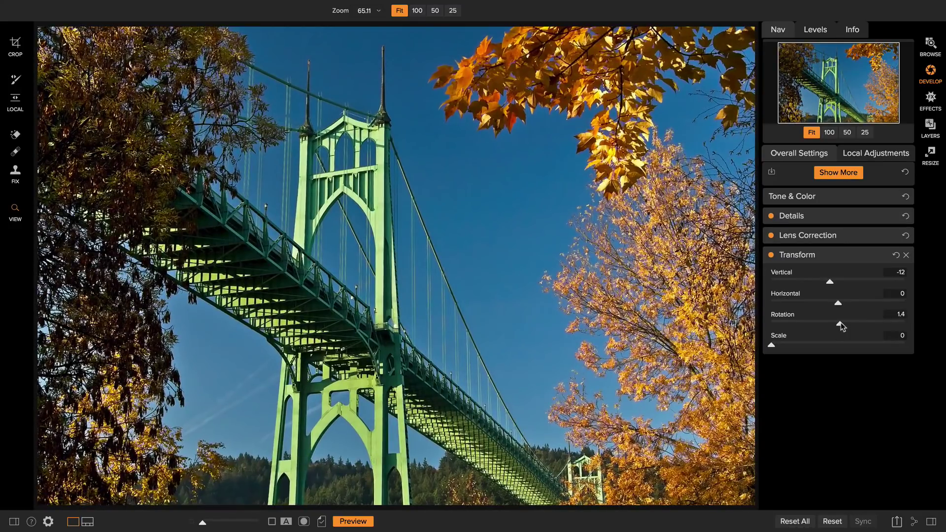
left_click(771, 255)
left_click(771, 256)
left_click(772, 256)
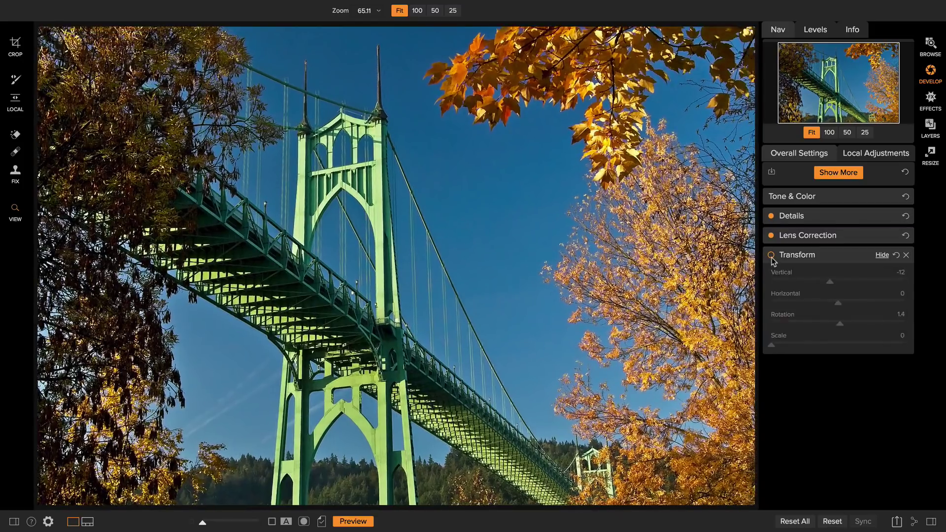
left_click(771, 256)
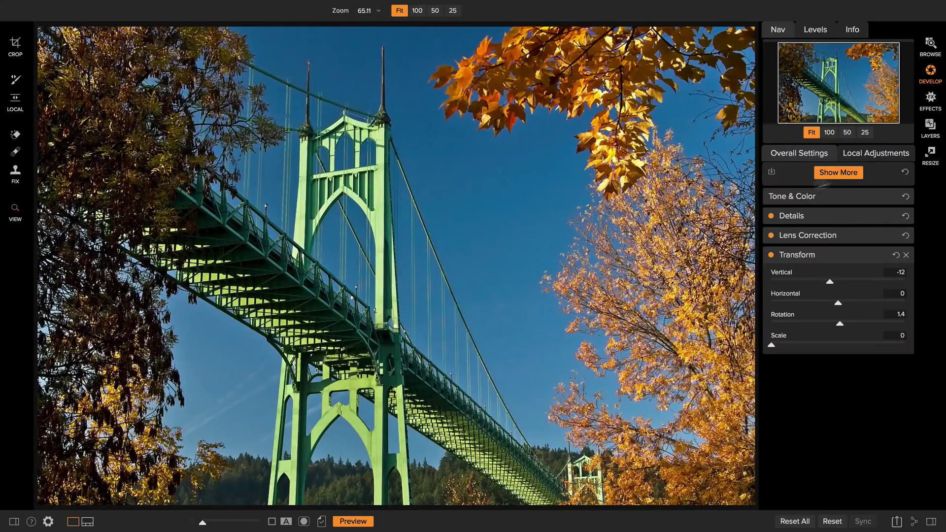
Step: Add a Color Adjustment with the Fall preset and set the Hue of the yellows to -14
left_click(836, 172)
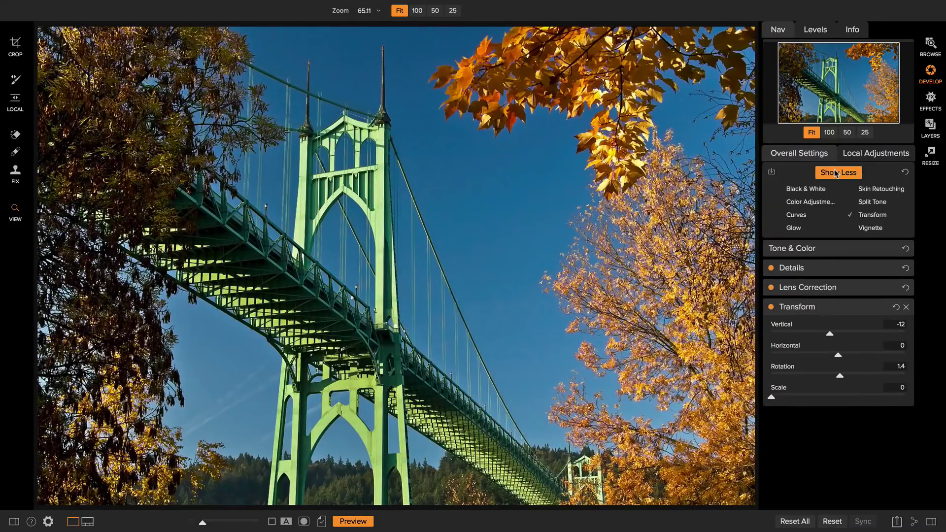
left_click(801, 202)
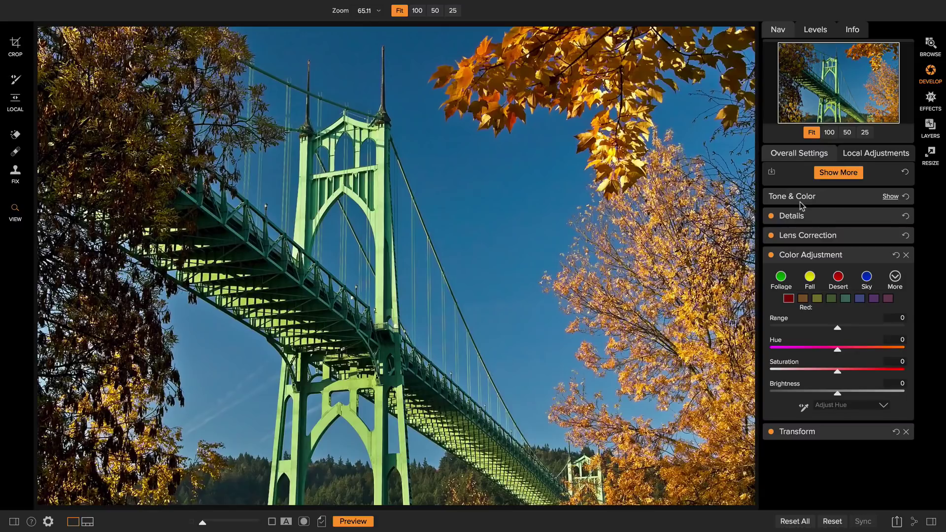
left_click(810, 278)
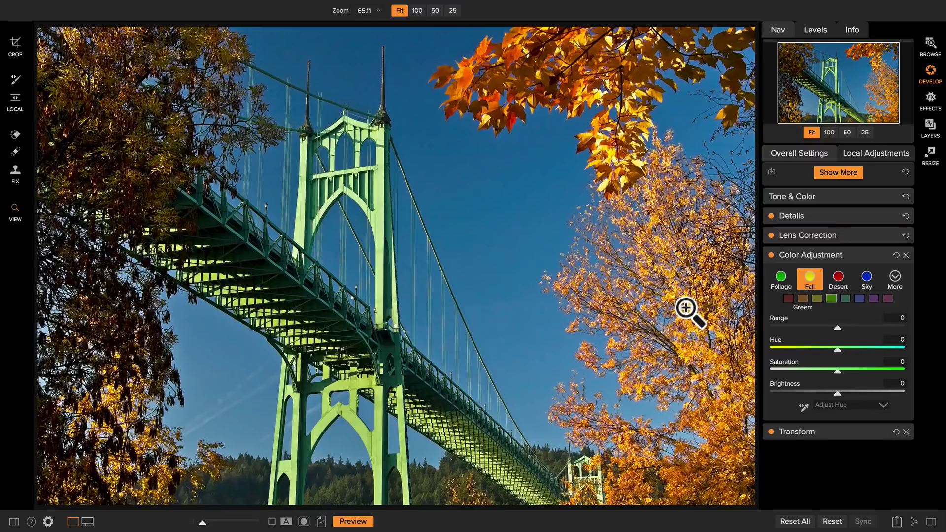
left_click(817, 299)
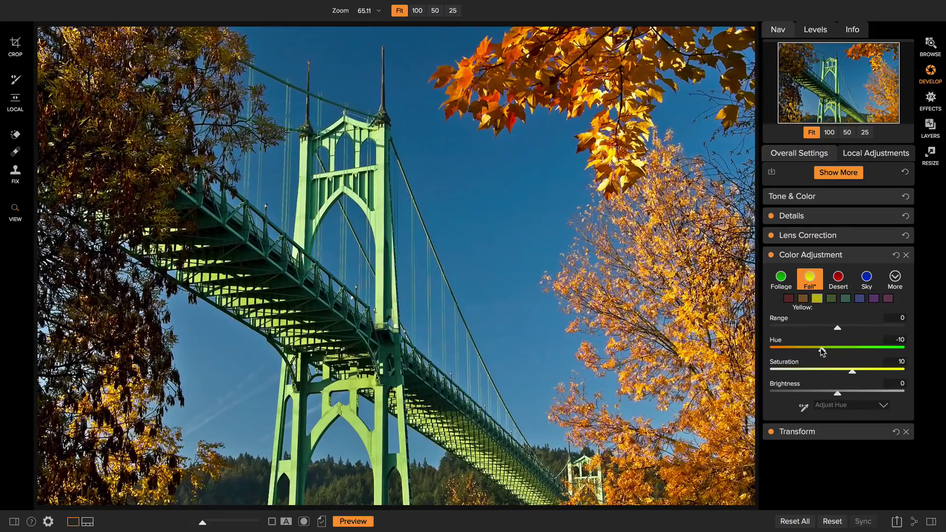
mouse_move(821, 351)
left_mouse_down()
mouse_move(785, 352)
mouse_move(905, 351)
mouse_move(817, 351)
left_mouse_up()
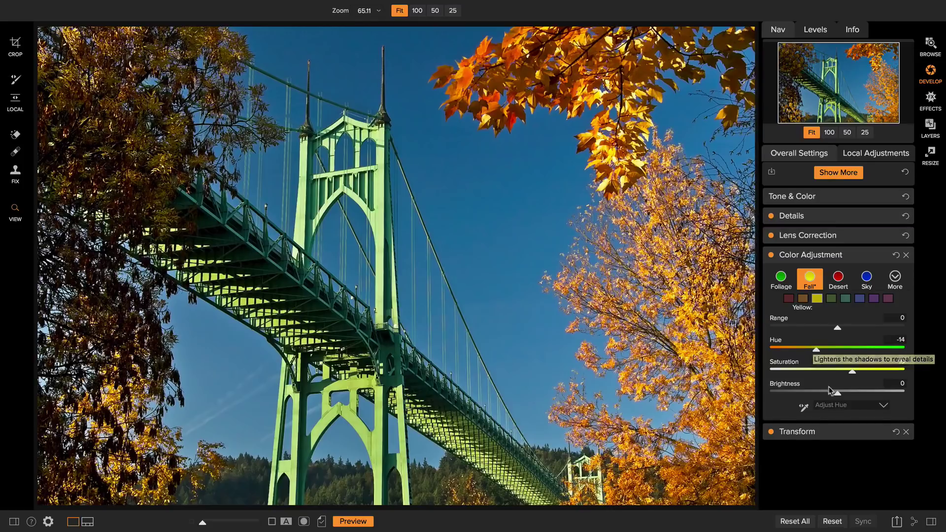
Step: Set the Brightness of the blues to -18, and the greens to Brightness -38 and Saturation 19
left_click(858, 298)
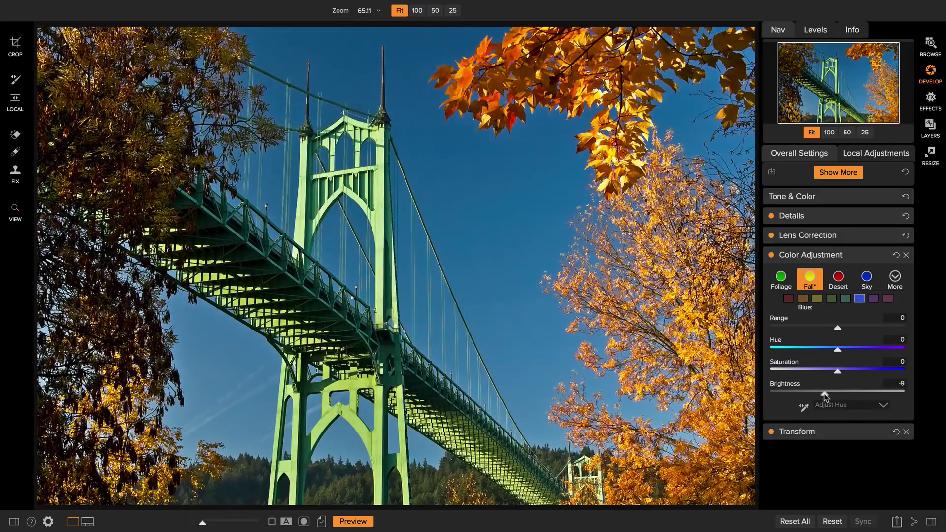
left_click_drag(839, 394, 815, 394)
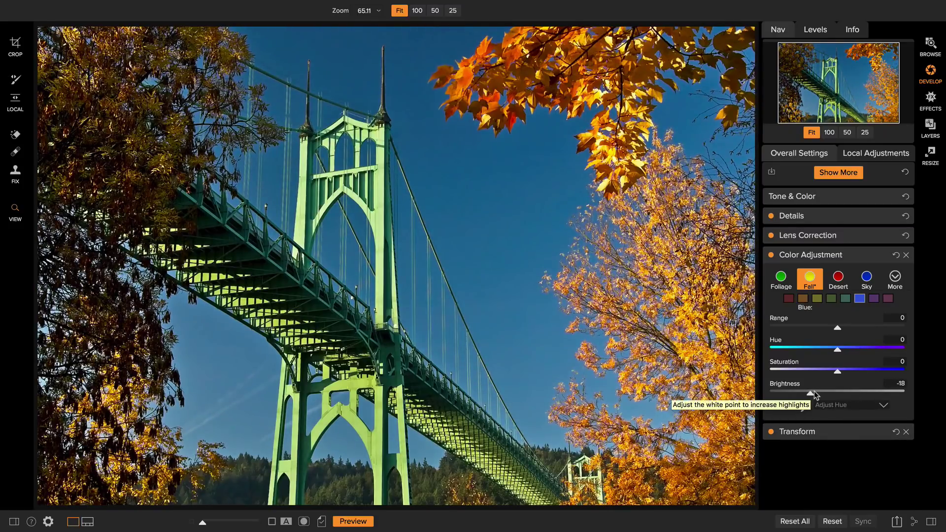
left_click(845, 299)
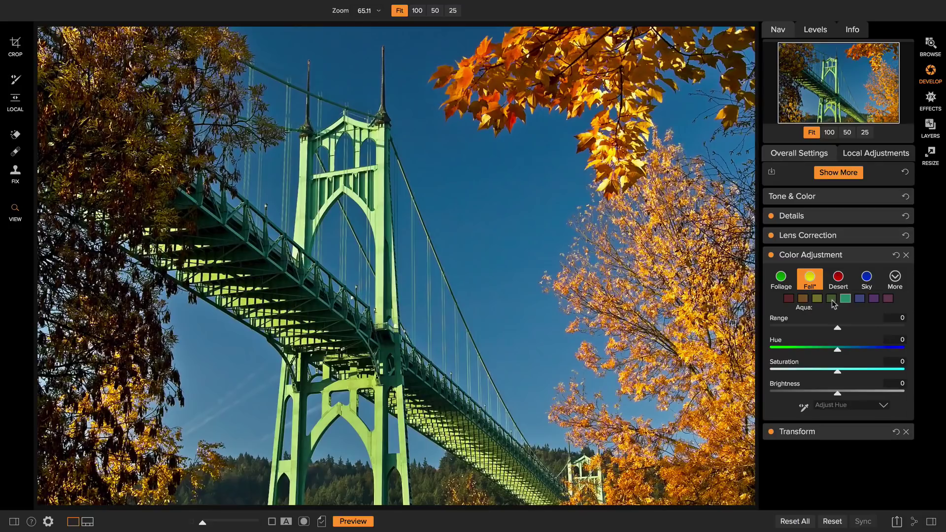
left_click(831, 299)
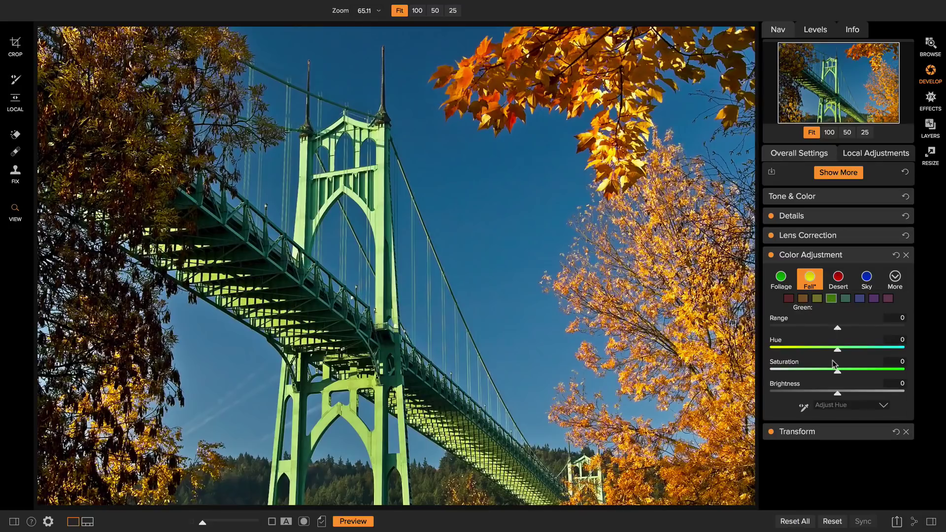
left_click_drag(840, 390, 794, 396)
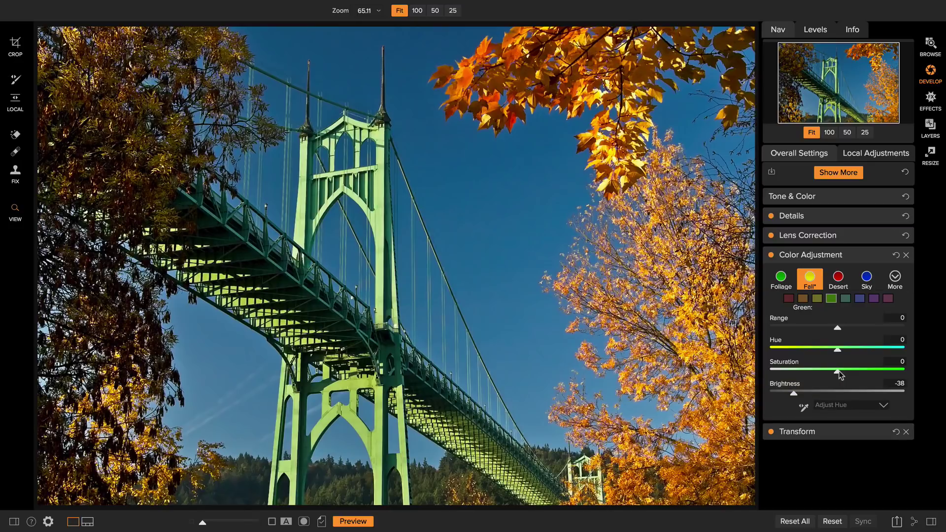
left_click_drag(839, 374, 867, 375)
Step: Add a Vignette with the Big Softy preset and Brightness -24, and compare the developed photo with the original
left_click(850, 173)
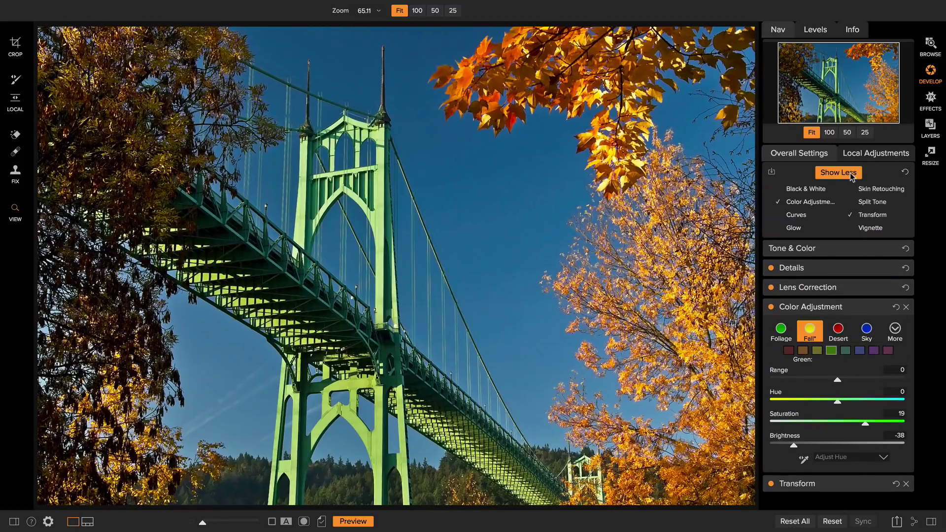
left_click(870, 228)
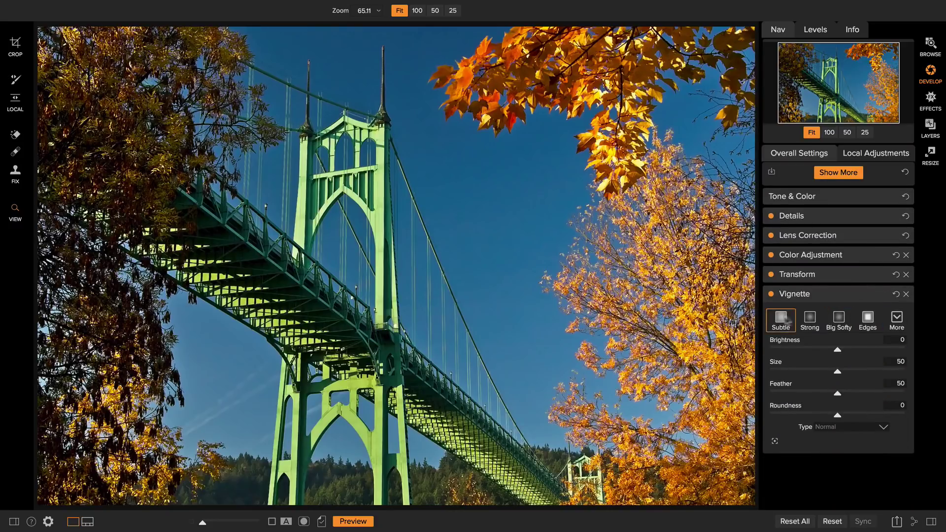
left_click(835, 322)
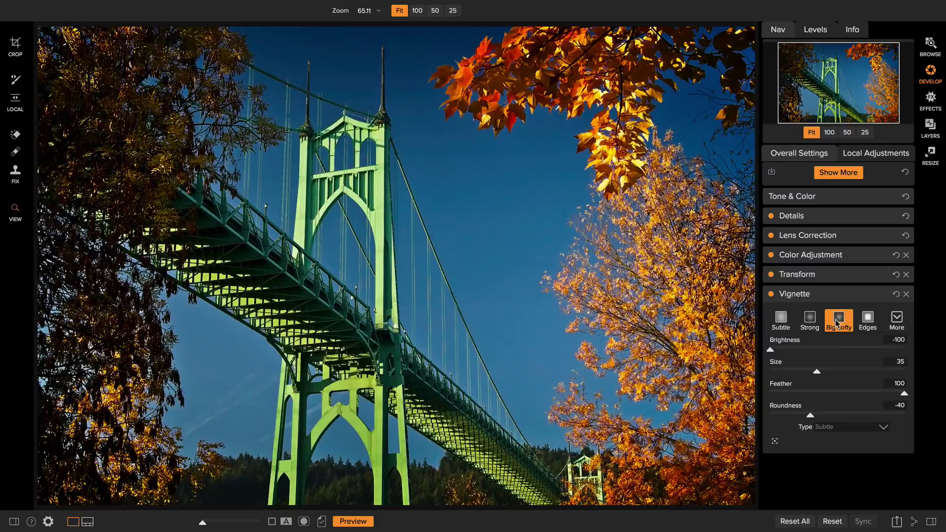
left_click_drag(770, 351, 821, 354)
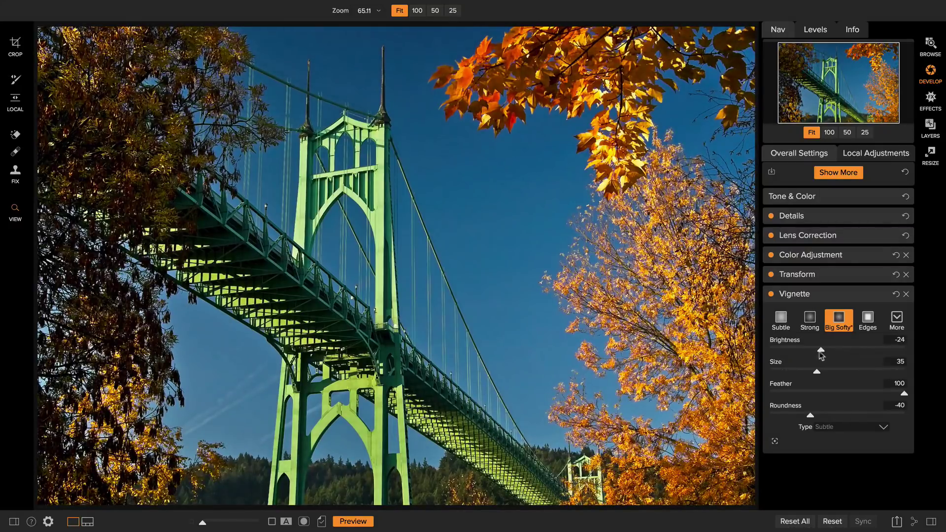
left_click(367, 522)
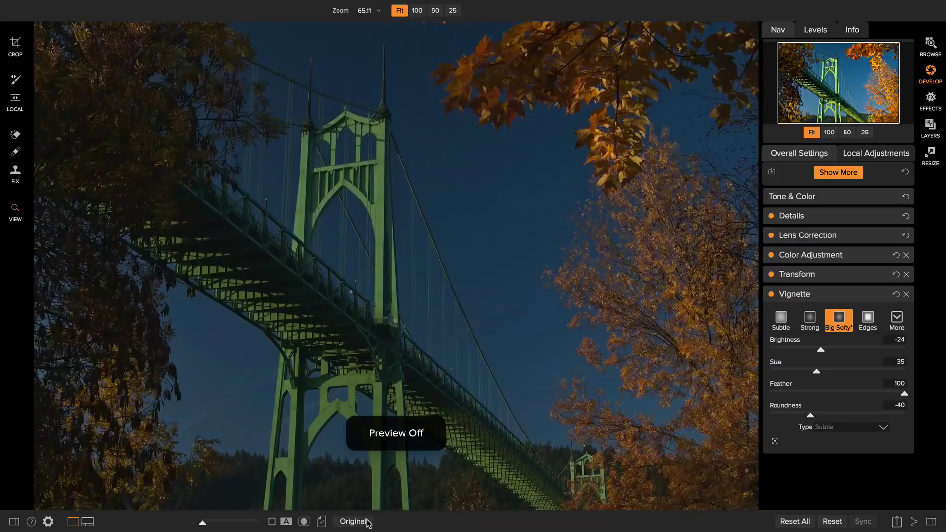
left_click(367, 522)
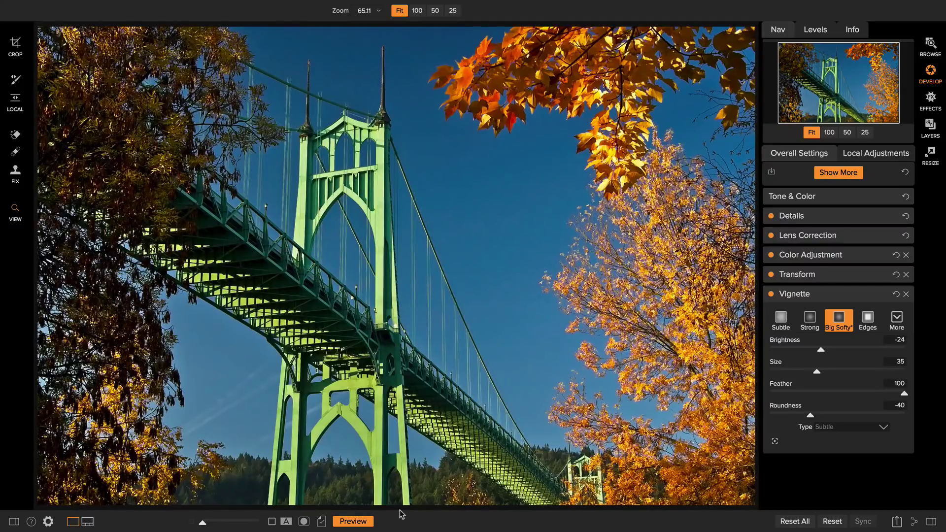
Step: Set up a local adjustment with the Detail preset and paint it in over the bridge tower and deck
left_click(856, 155)
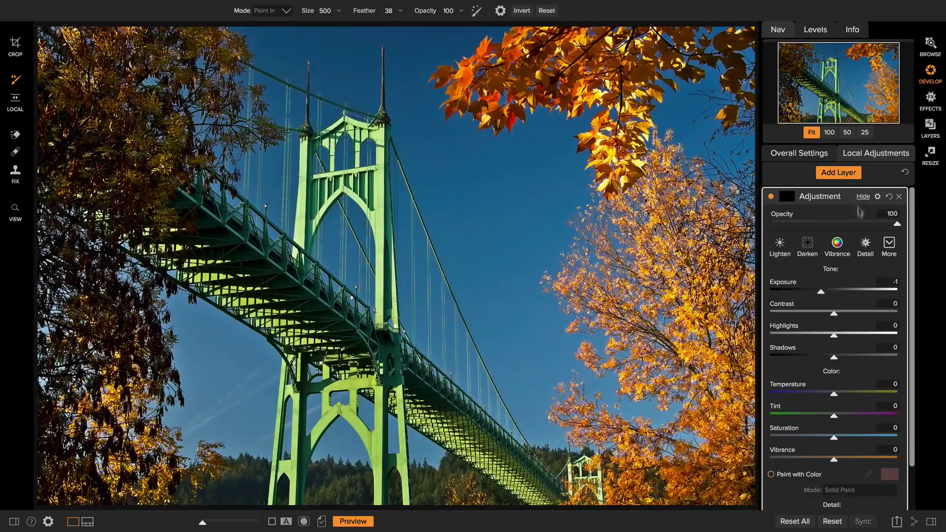
left_click(861, 246)
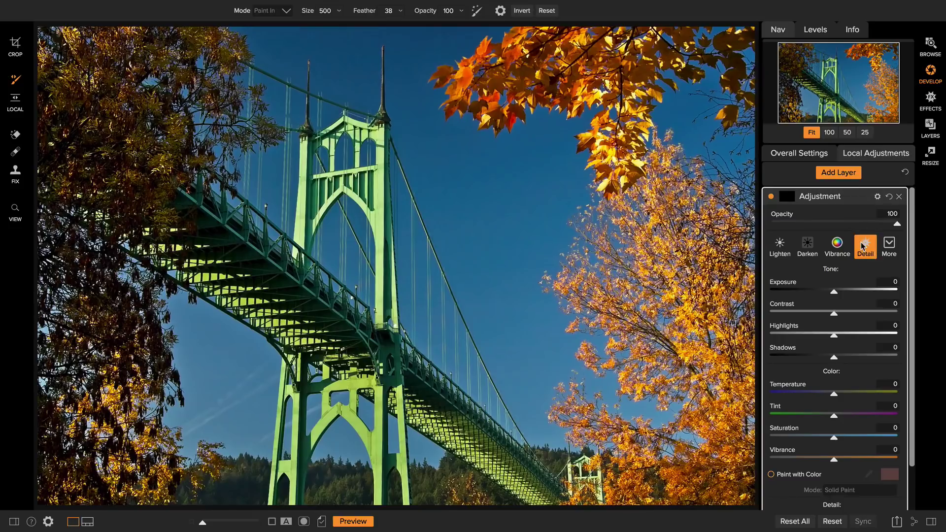
scroll(852, 291, "down", 1)
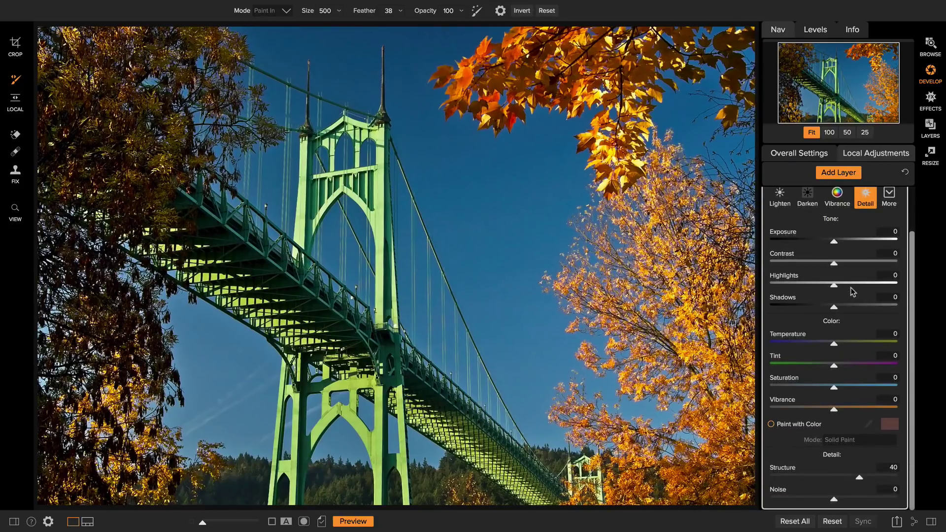
scroll(852, 292, "up", 1)
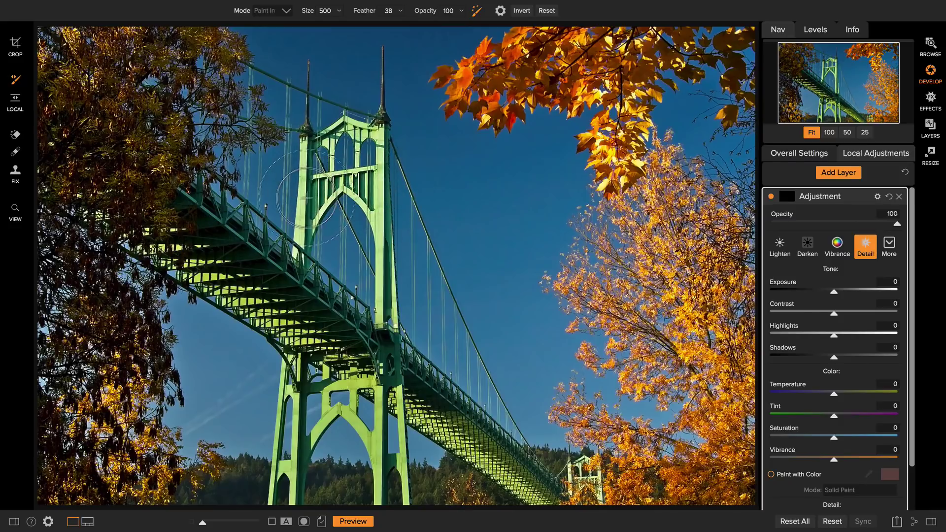
mouse_move(300, 183)
left_mouse_down()
mouse_move(300, 145)
mouse_move(297, 228)
mouse_move(329, 136)
mouse_move(351, 125)
mouse_move(387, 131)
mouse_move(380, 350)
mouse_move(240, 280)
mouse_move(205, 247)
mouse_move(265, 313)
mouse_move(356, 348)
mouse_move(550, 490)
mouse_move(480, 448)
mouse_move(417, 390)
mouse_move(417, 380)
mouse_move(237, 272)
mouse_move(285, 361)
mouse_move(350, 394)
mouse_move(382, 442)
mouse_move(376, 476)
mouse_move(383, 416)
mouse_move(374, 388)
mouse_move(307, 383)
mouse_move(305, 446)
mouse_move(279, 472)
left_mouse_up()
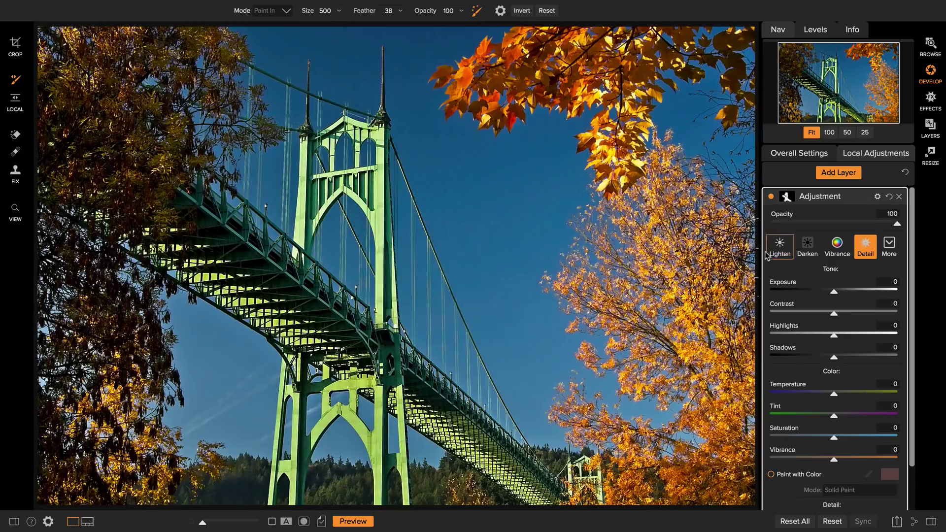
Step: Compare the bridge with and without the local Detail adjustment, and the finished photo with the original
left_click(771, 197)
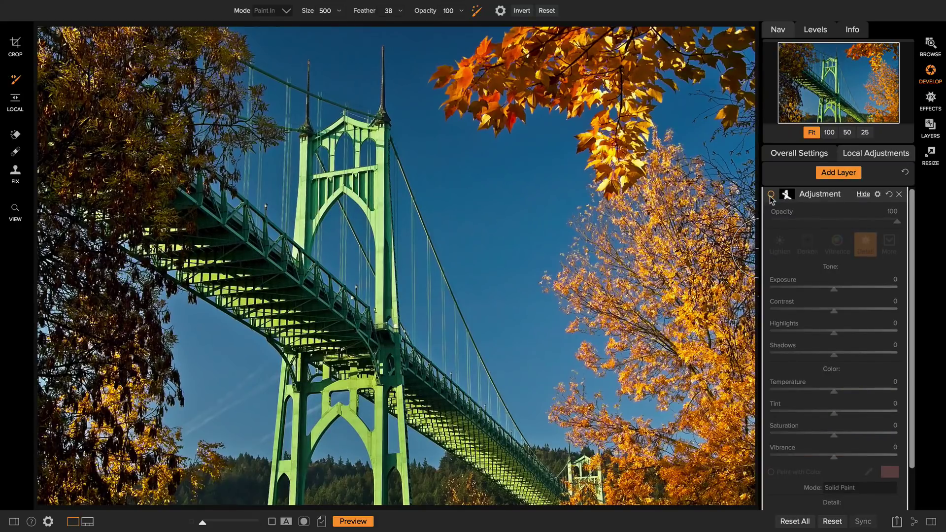
left_click(771, 194)
left_click(771, 195)
left_click(771, 195)
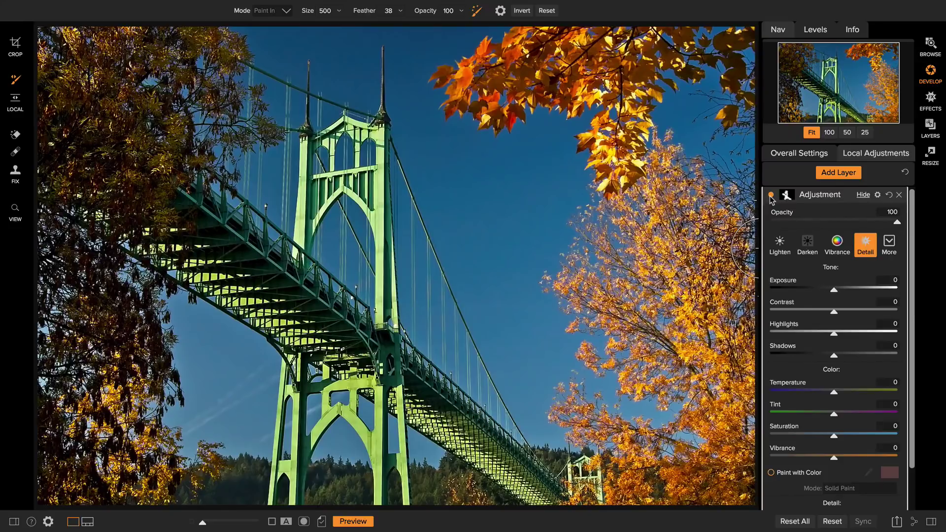
left_click(771, 195)
left_click(771, 196)
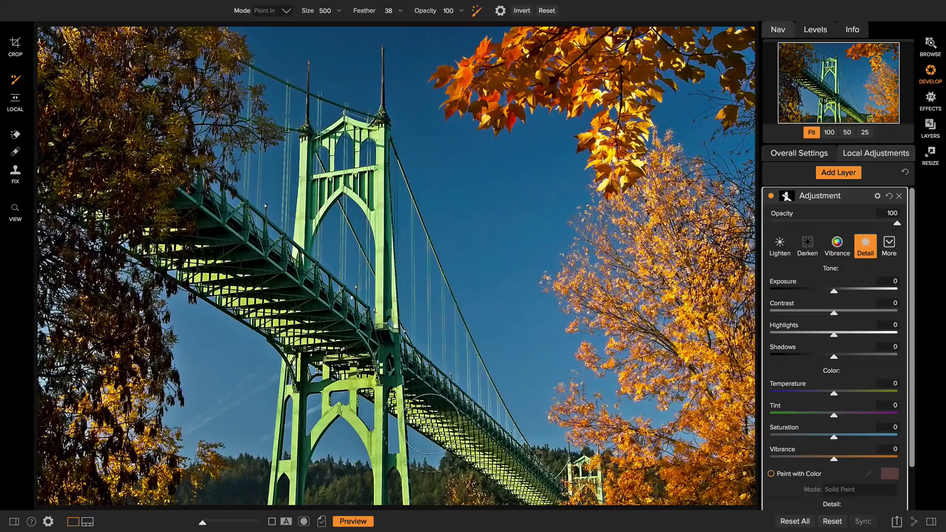
left_click(351, 521)
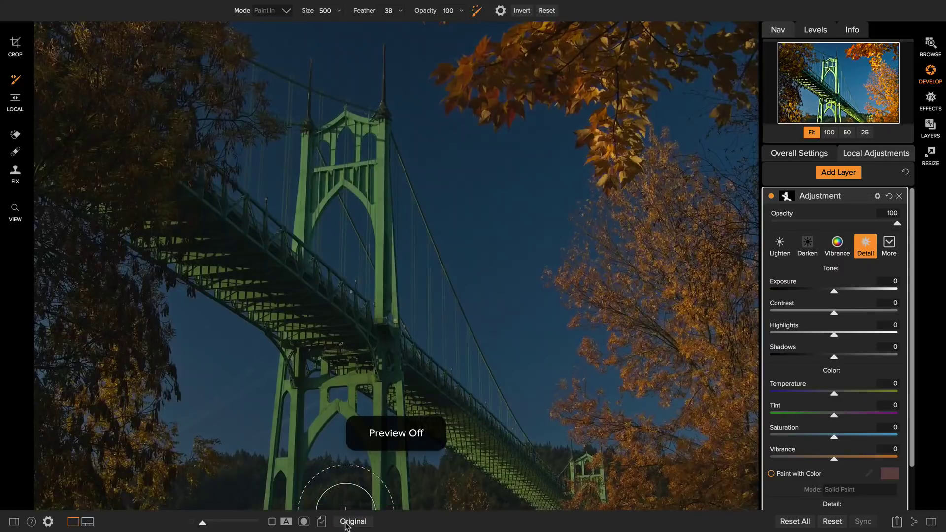
left_click(347, 522)
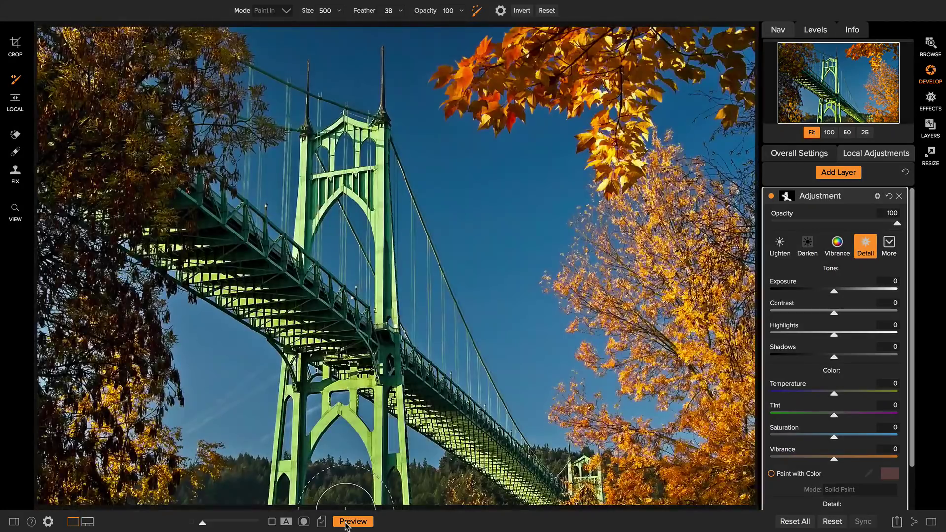